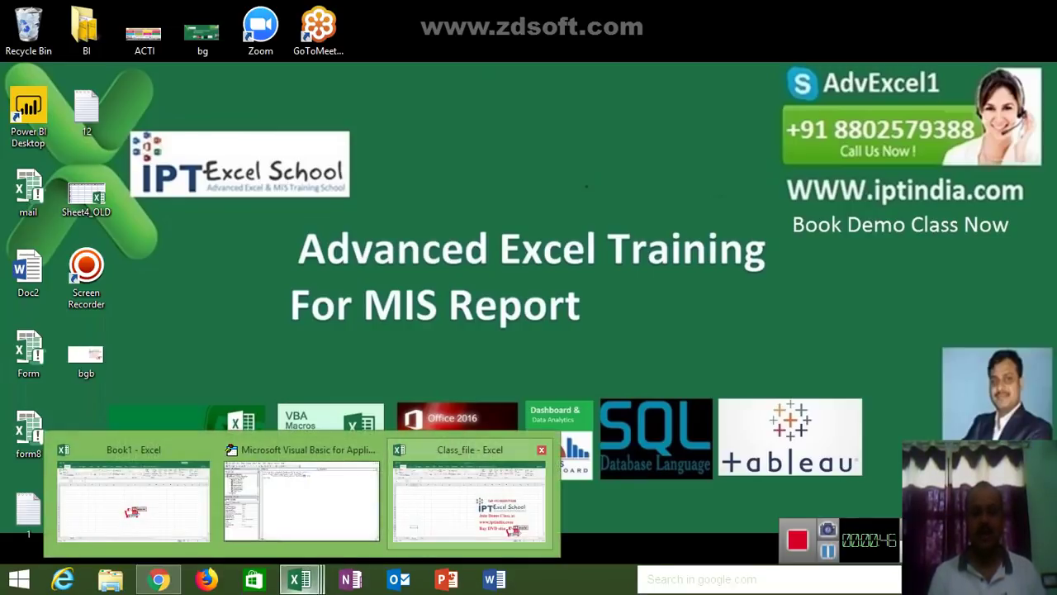
Switch to the Class_file - Excel window using its taskbar preview.
left_click(471, 492)
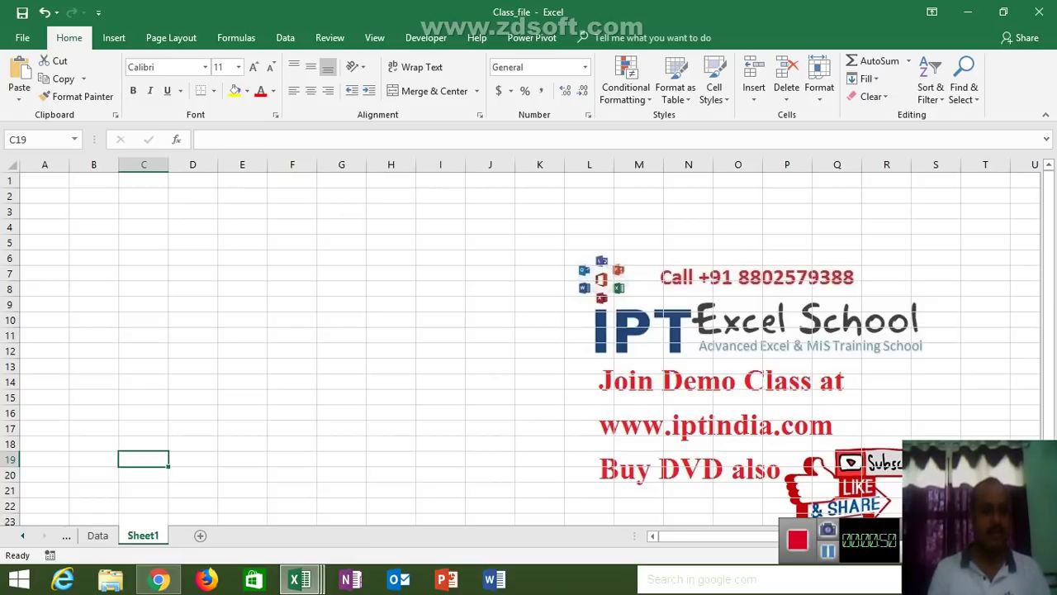
Type the headings DOB in A3 and Now in B3.
left_click(45, 212)
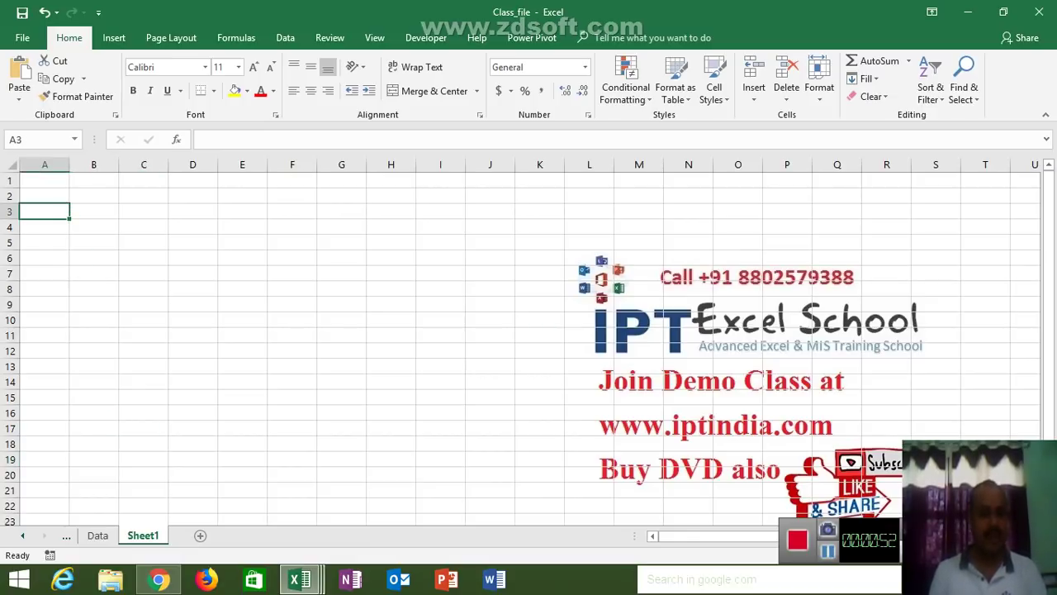
type("DO")
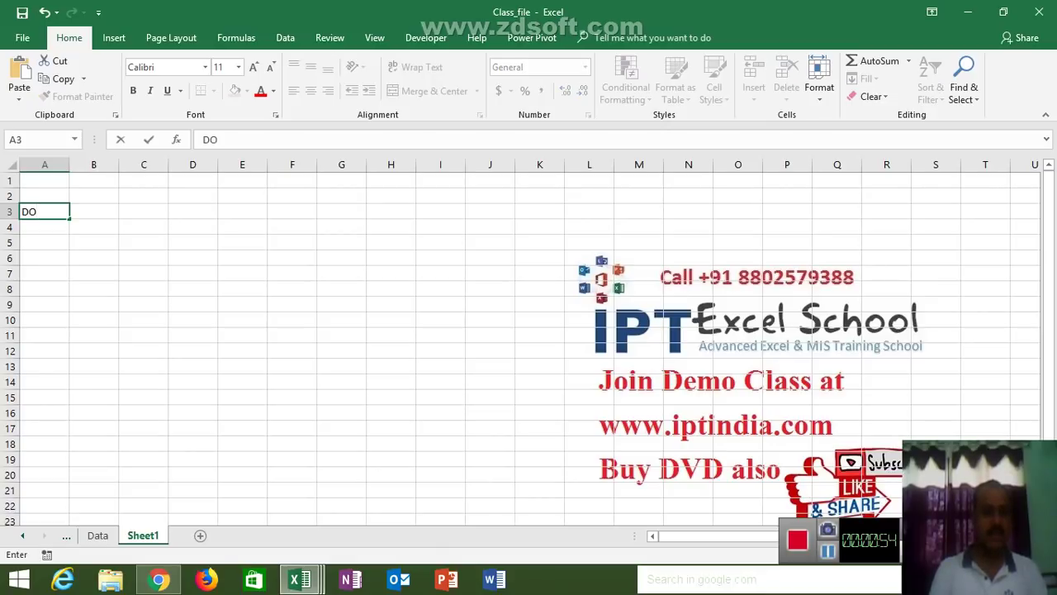
type("B")
key("Tab")
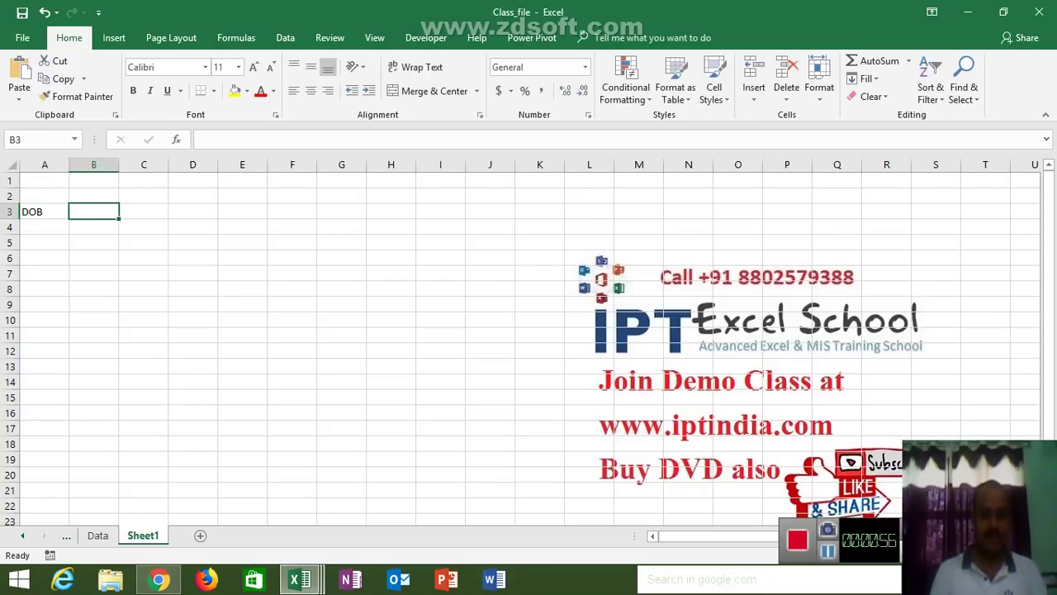
type("Now")
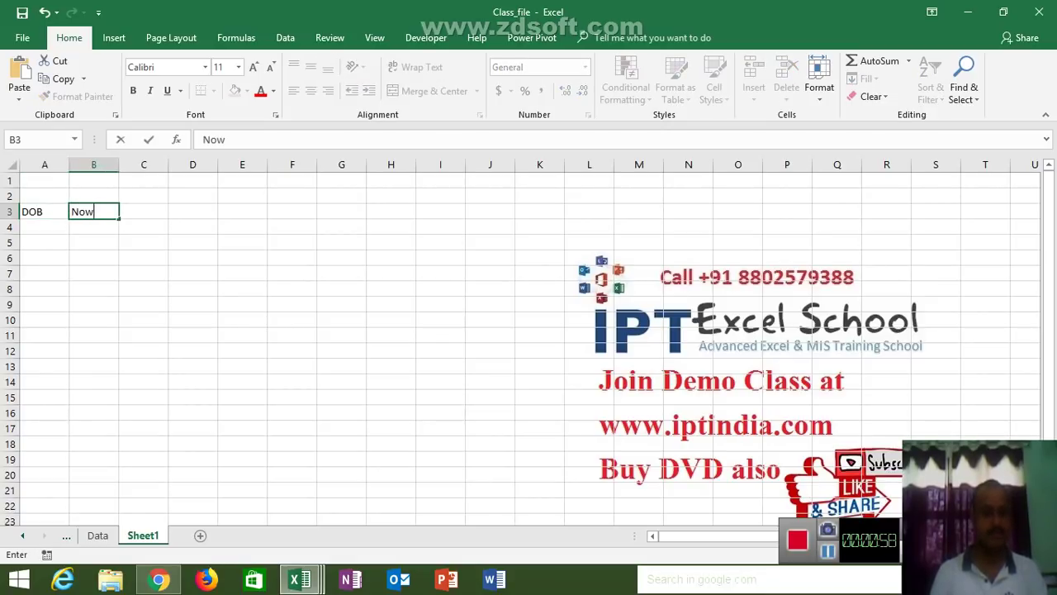
key("Return")
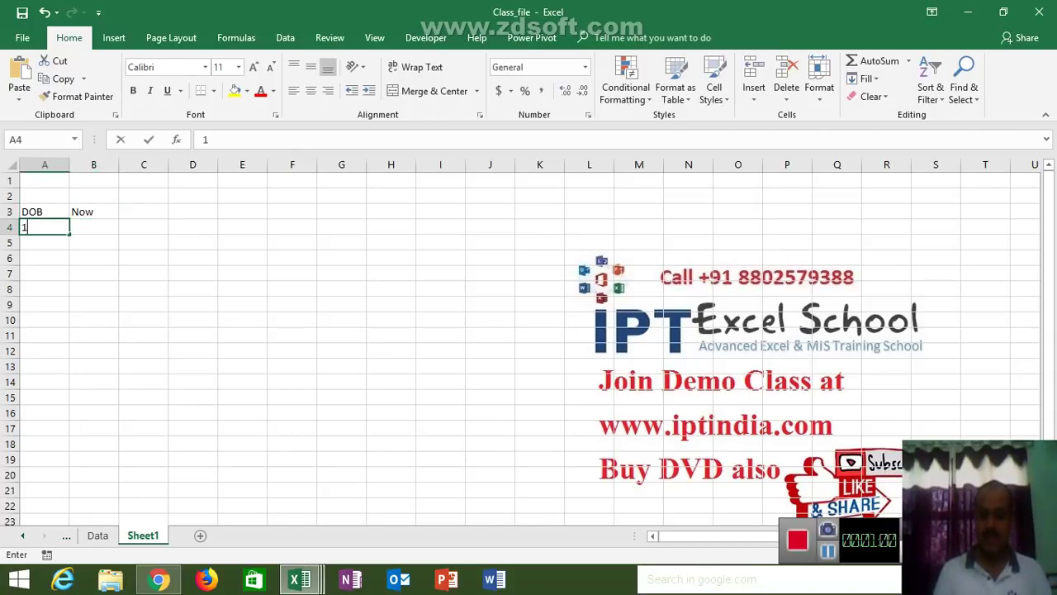
Enter the birth date 10-jul-1987 in A4 and today's date in B4.
type("10-07-")
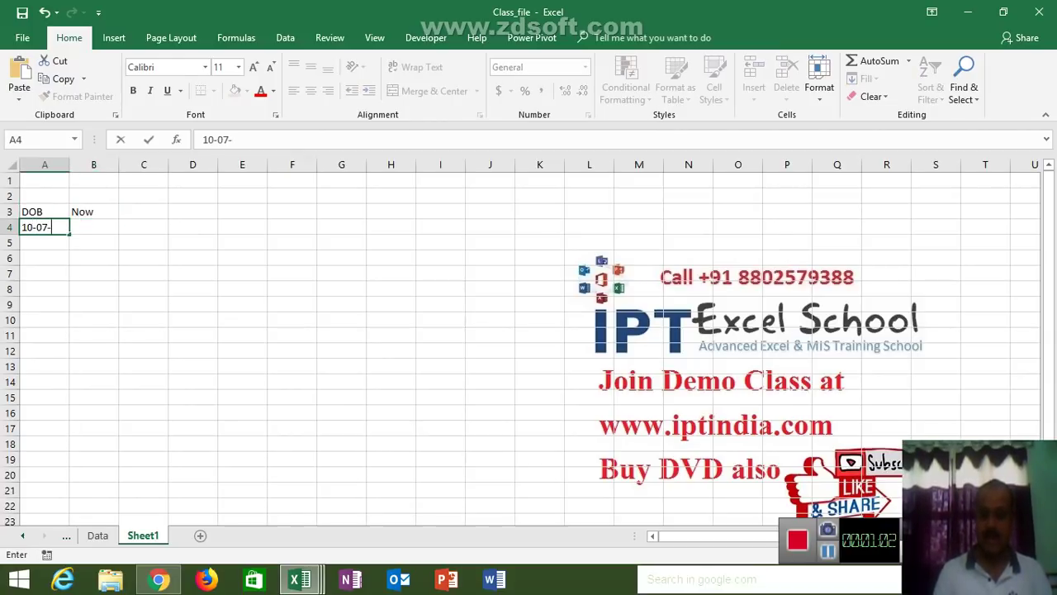
type("1987")
key("Return")
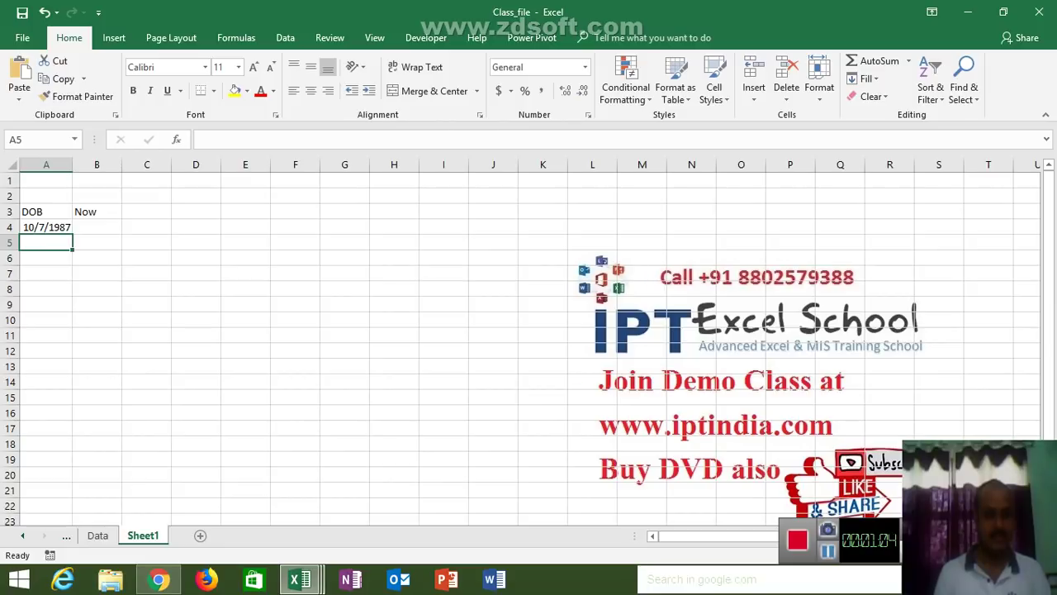
left_click(46, 227)
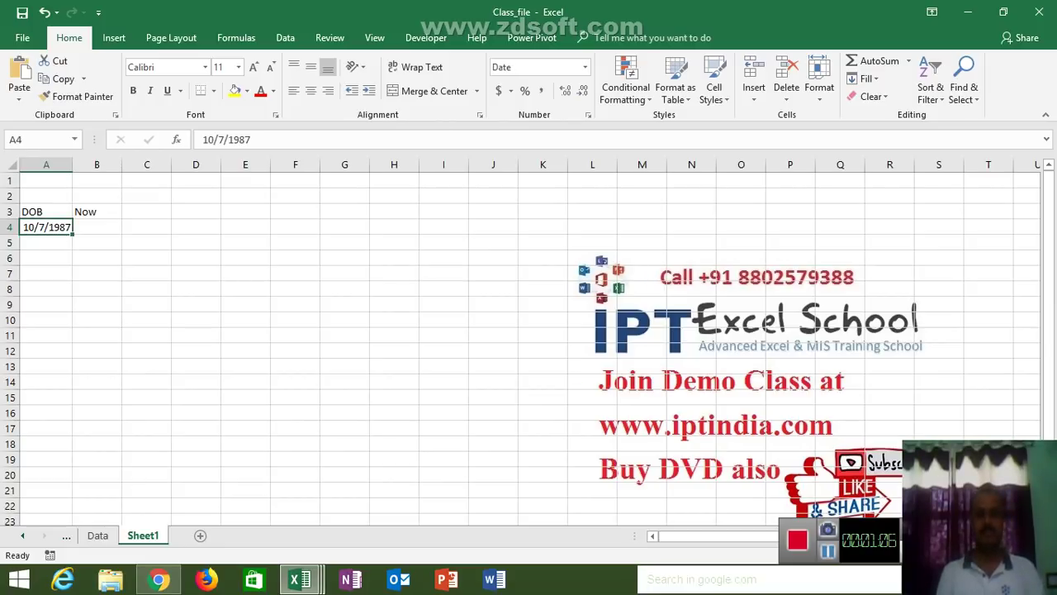
type("10-ju")
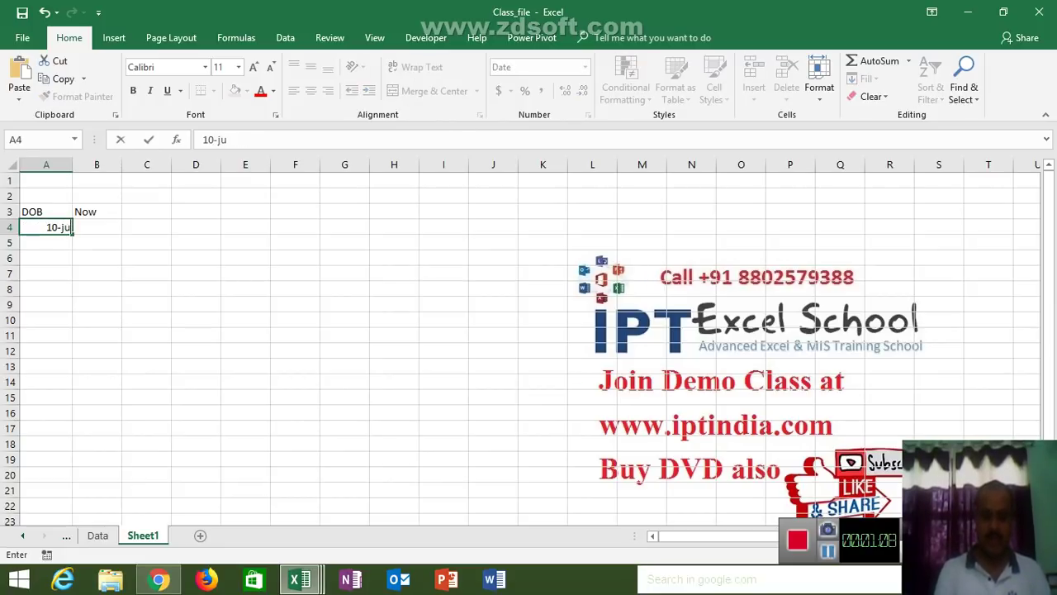
type("l-")
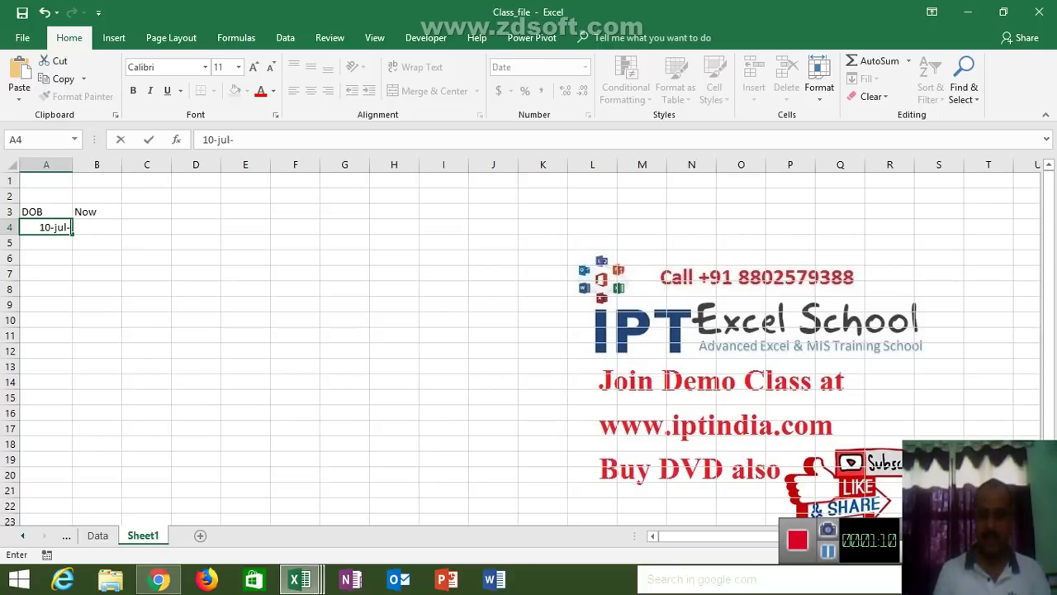
type("1987")
key("Return")
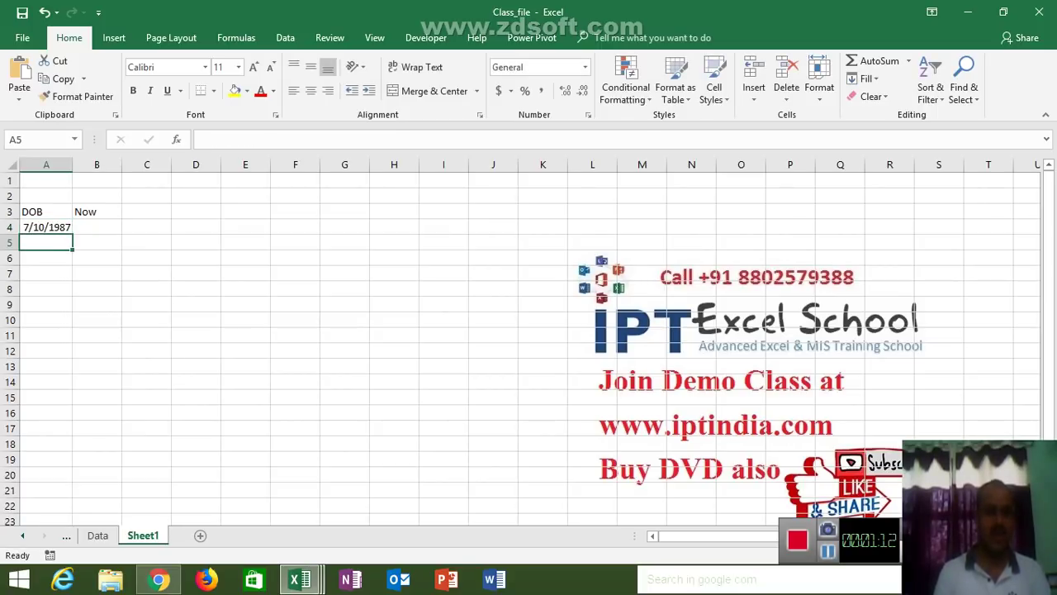
left_click(96, 227)
key("ctrl+semicolon")
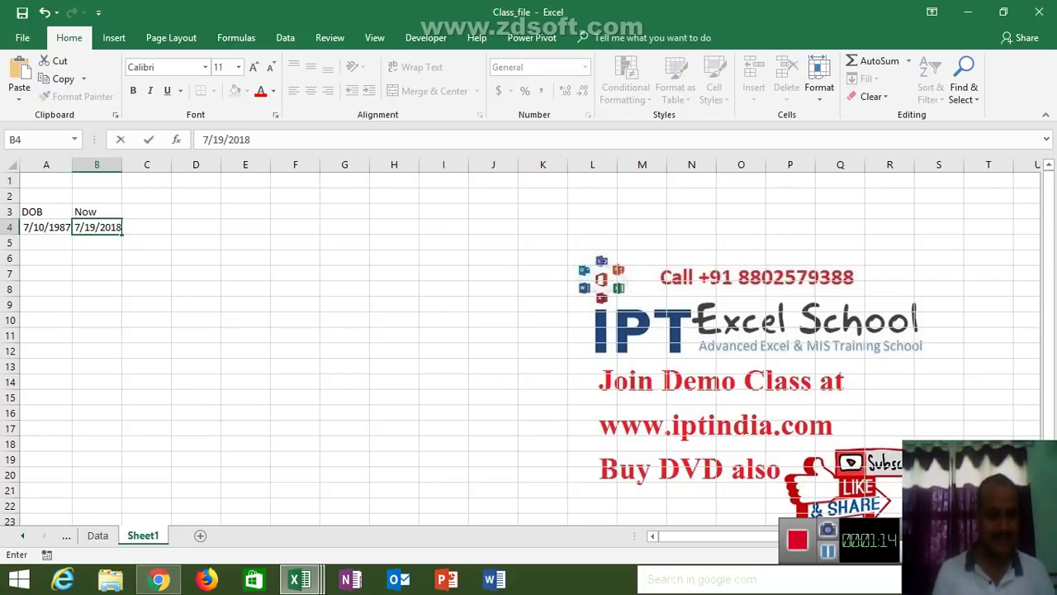
key("Return")
key("Return")
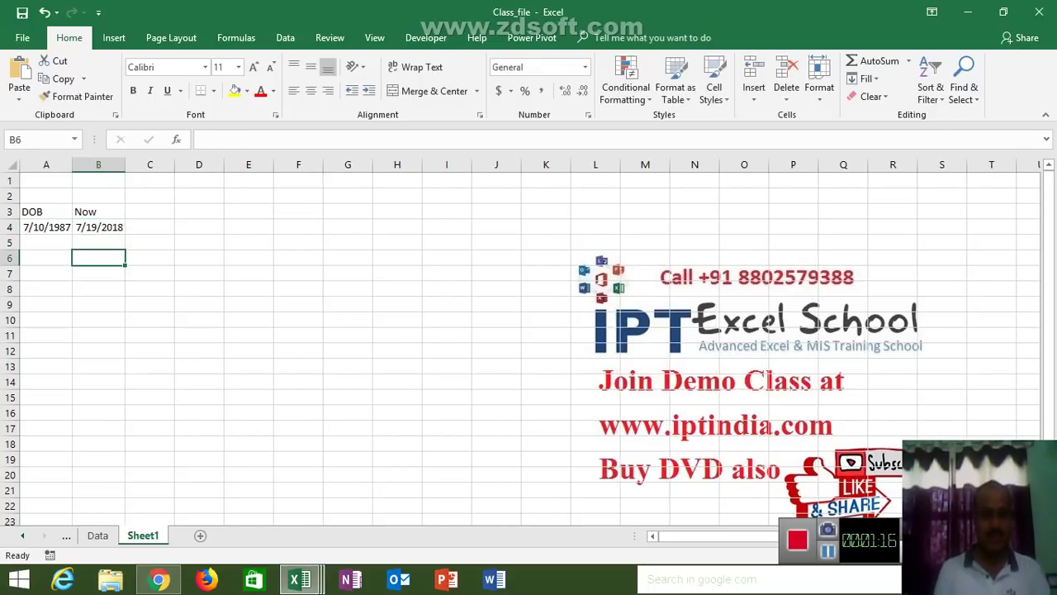
Add the headings Year, Month and Days in C5:E5.
left_click(149, 242)
type("D")
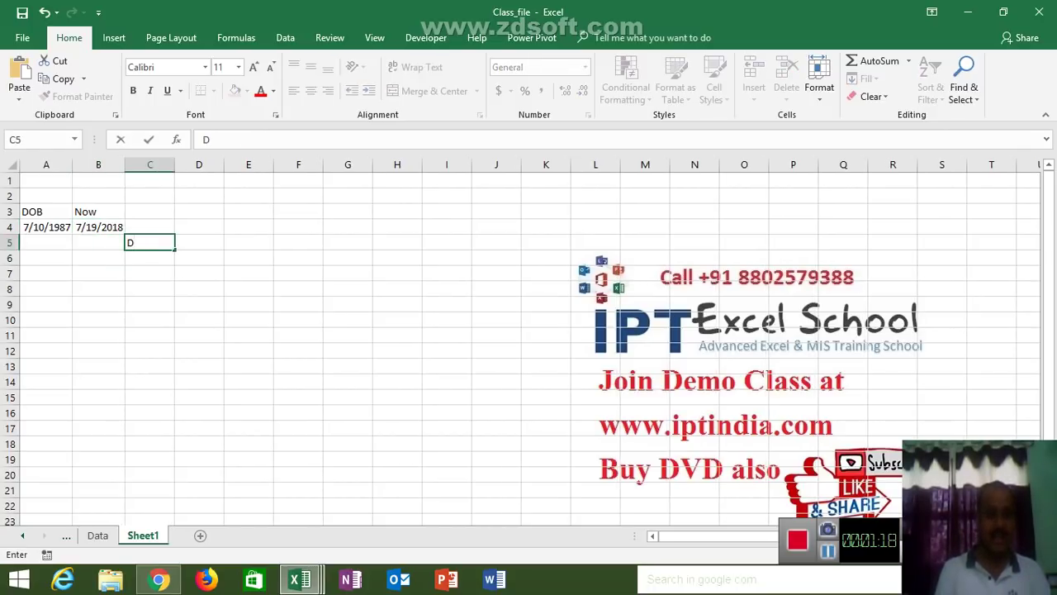
key("BackSpace")
type("Year")
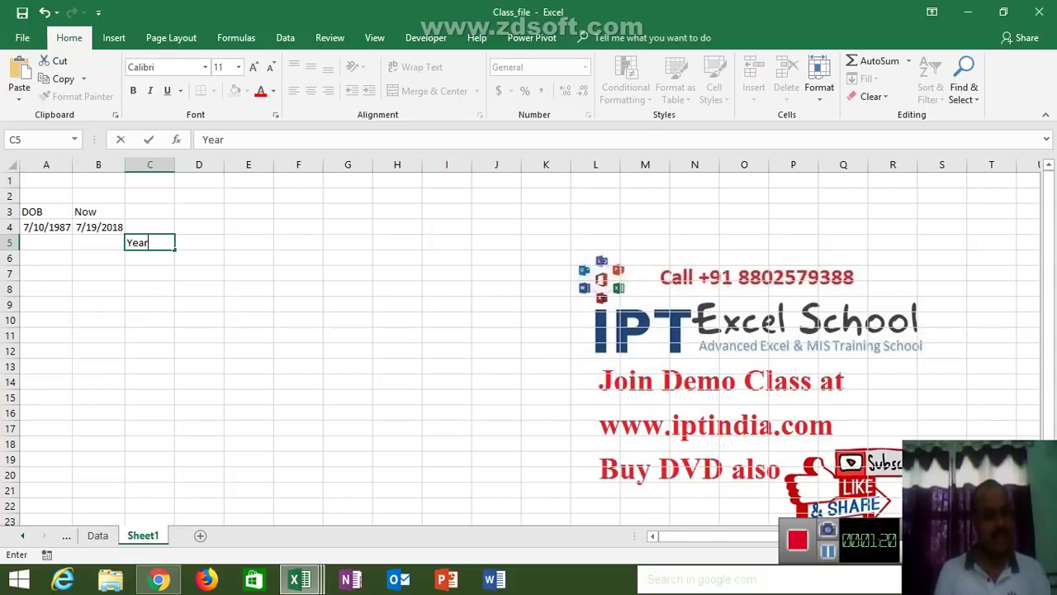
key("Tab")
type("Mont")
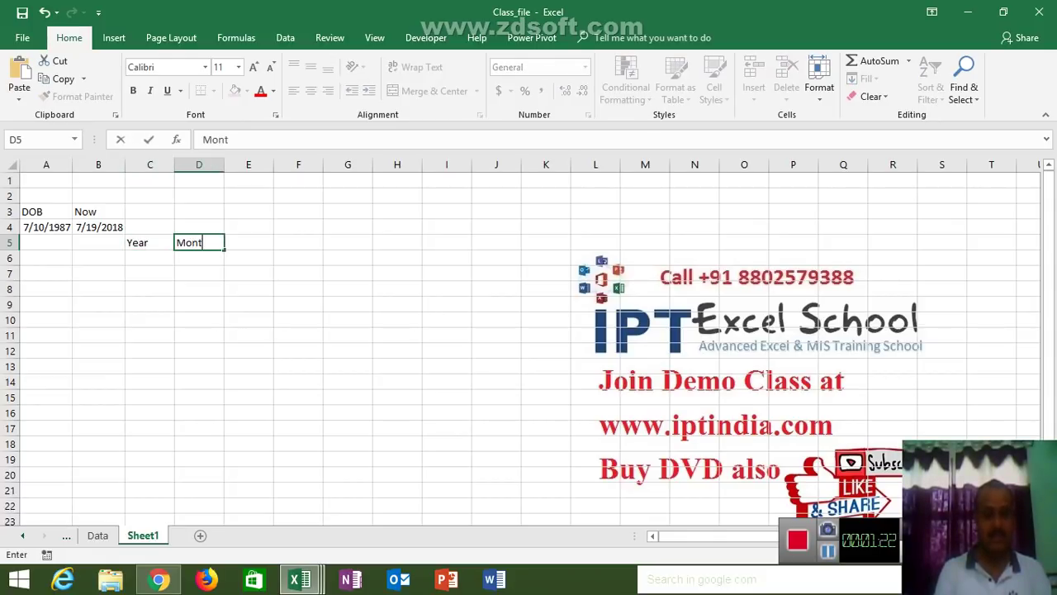
type("h")
key("ctrl+Return")
key("Tab")
type("D")
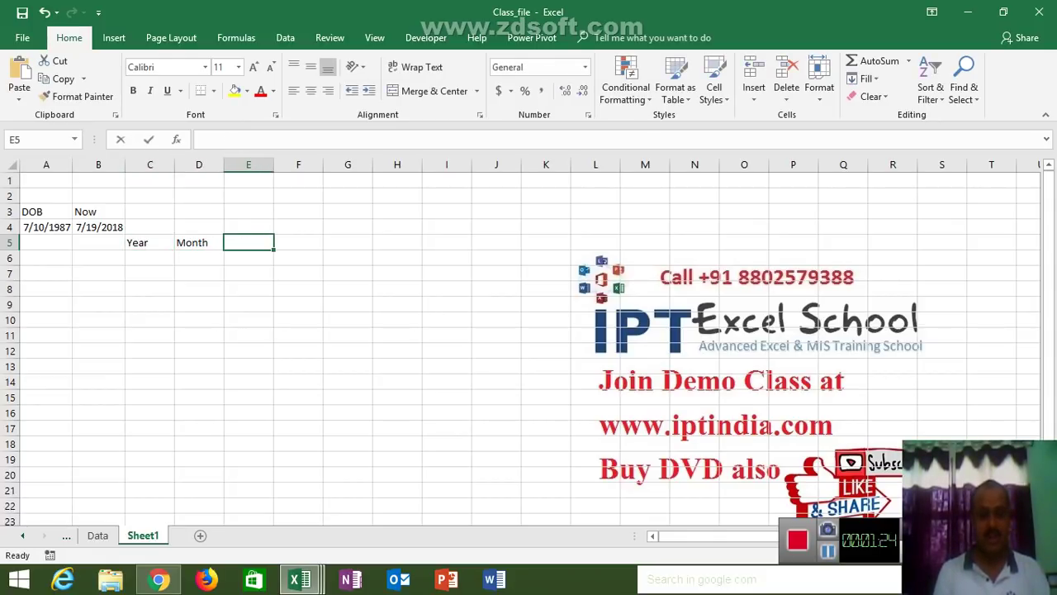
type("ays")
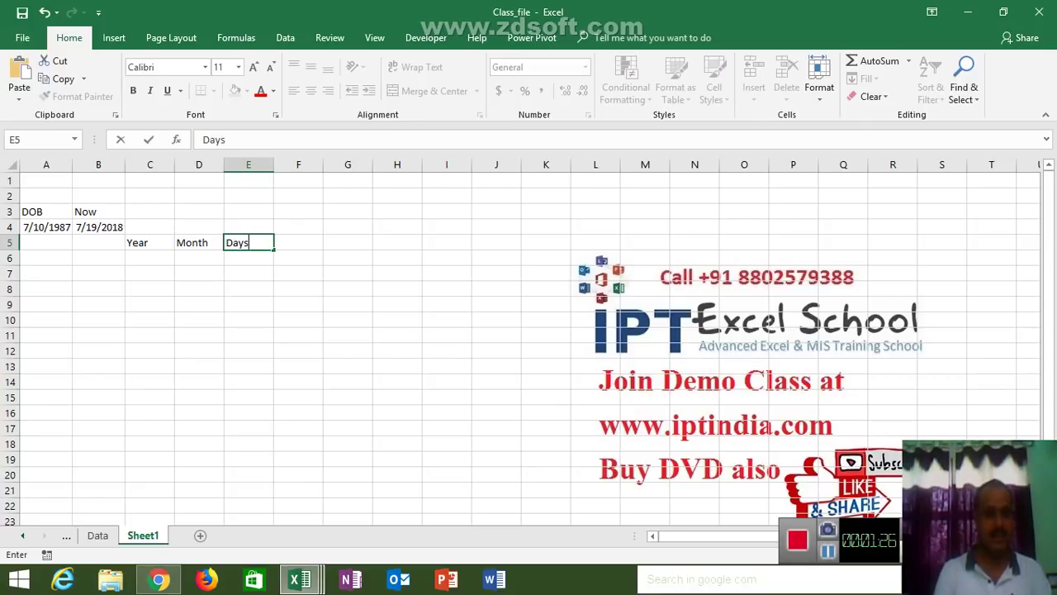
key("Return")
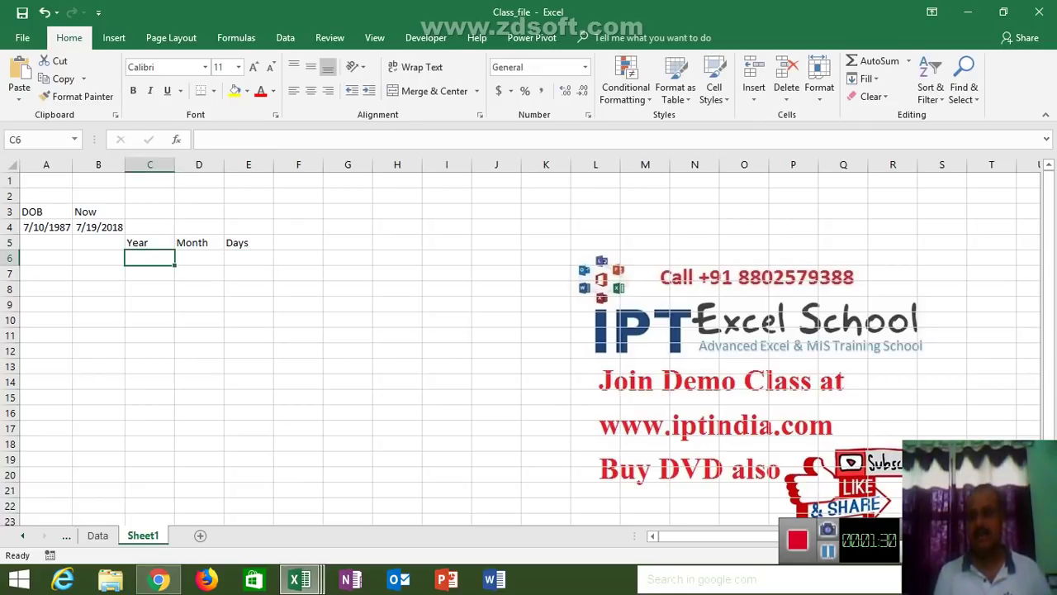
Enter 20, 8 and 26 in C6:E6, then clear those cells again.
type("2")
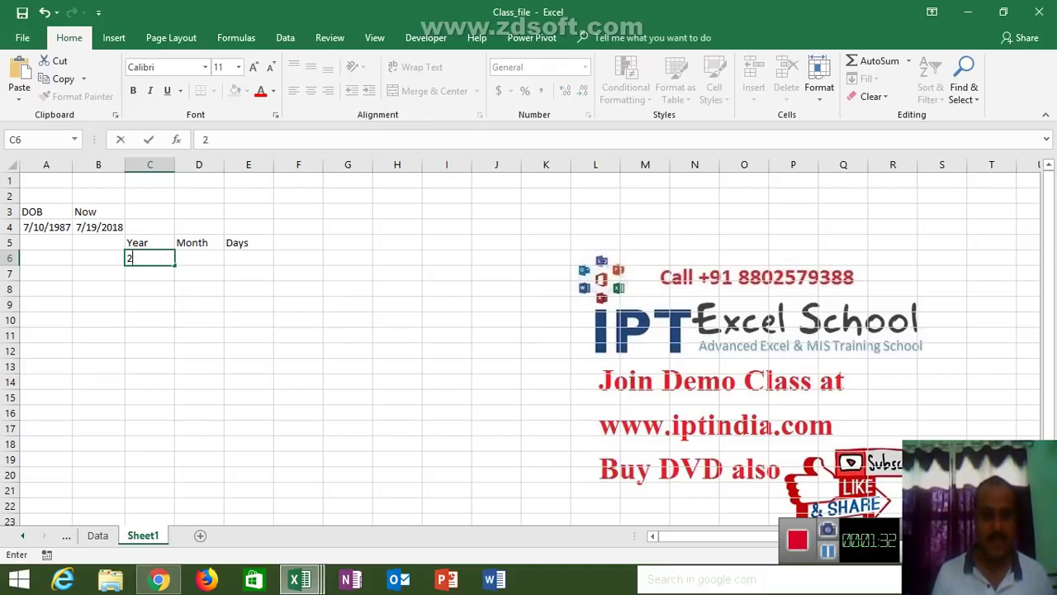
type("0")
key("Tab")
type("8")
key("Tab")
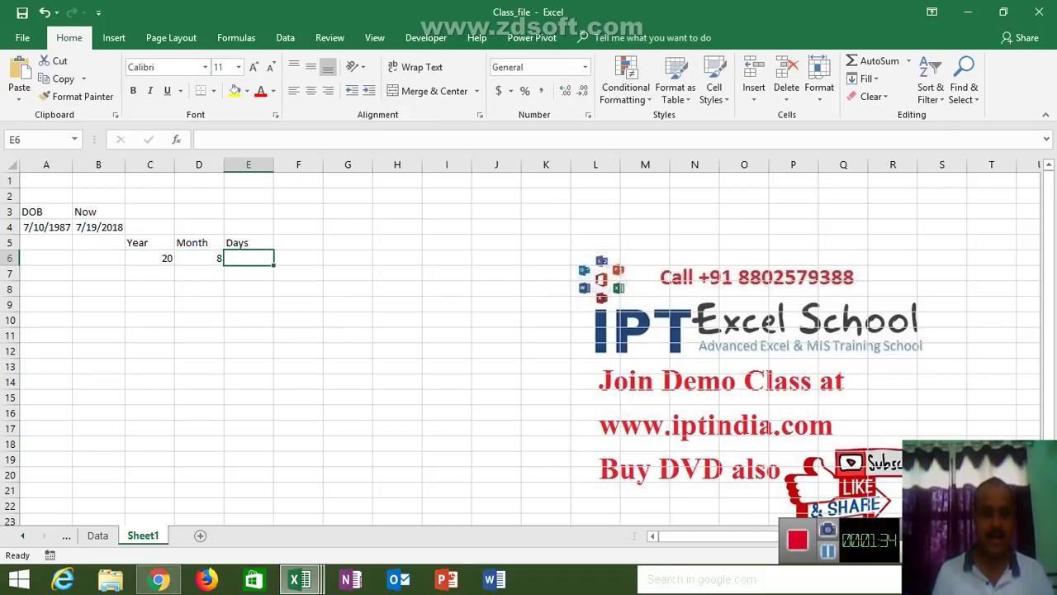
type("26")
key("Return")
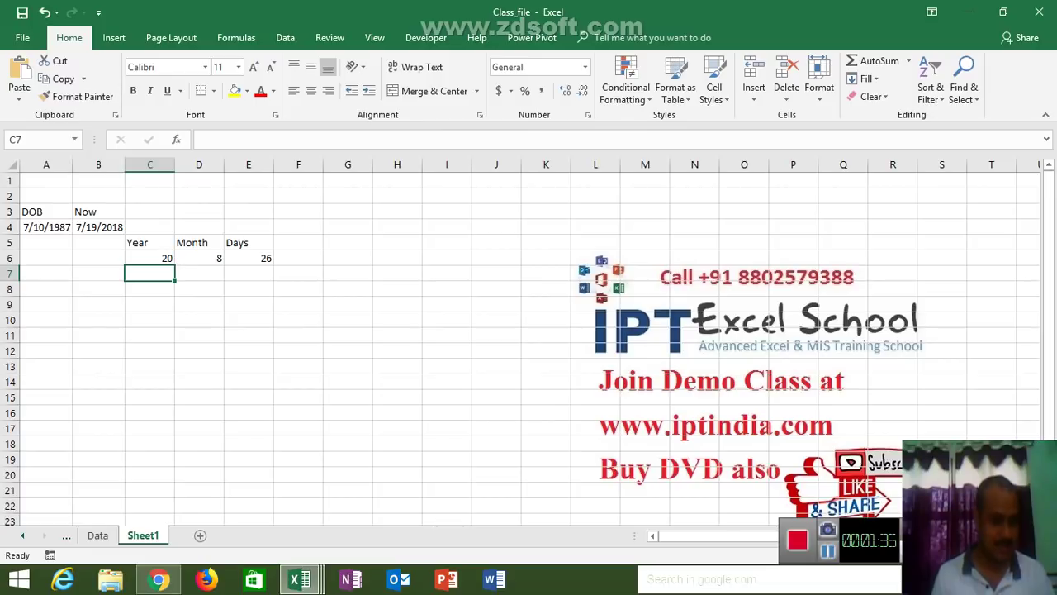
left_click_drag(149, 257, 247, 257)
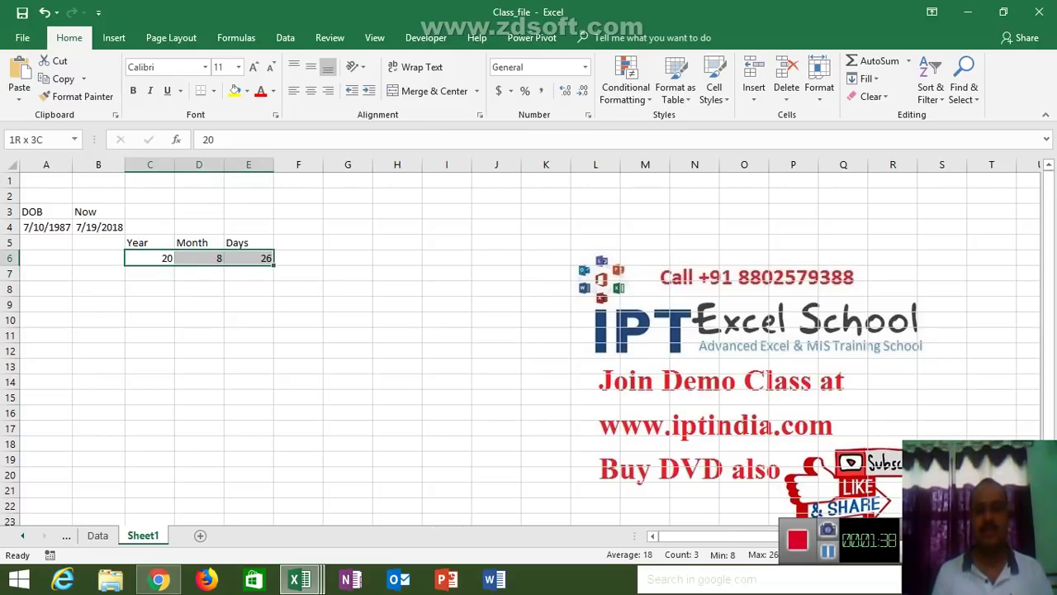
key("Delete")
Select C6 under Year, show the Formulas function library, and begin a formula with =.
left_click(98, 258)
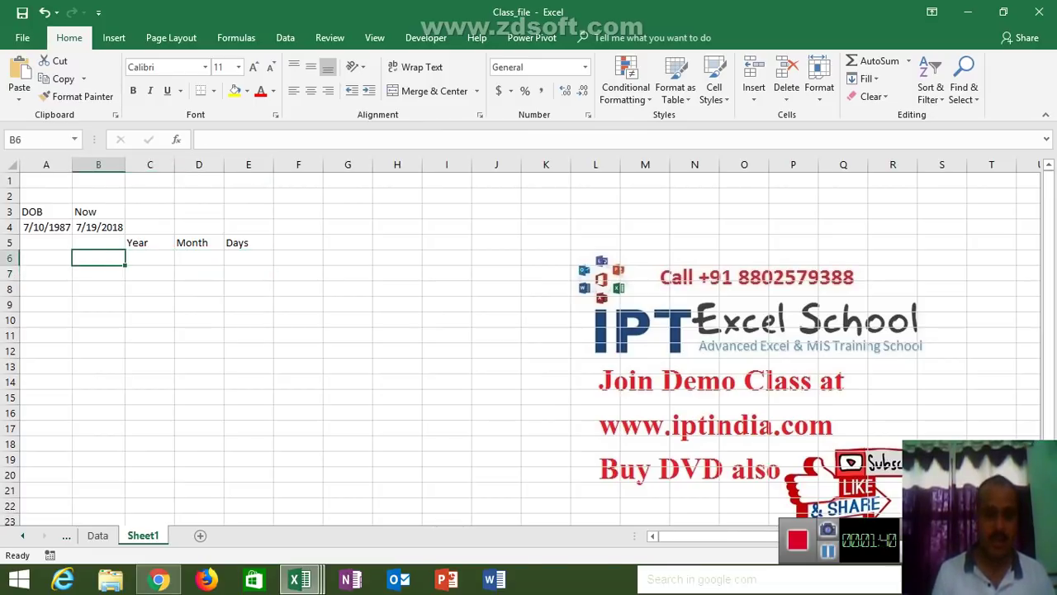
left_click(150, 258)
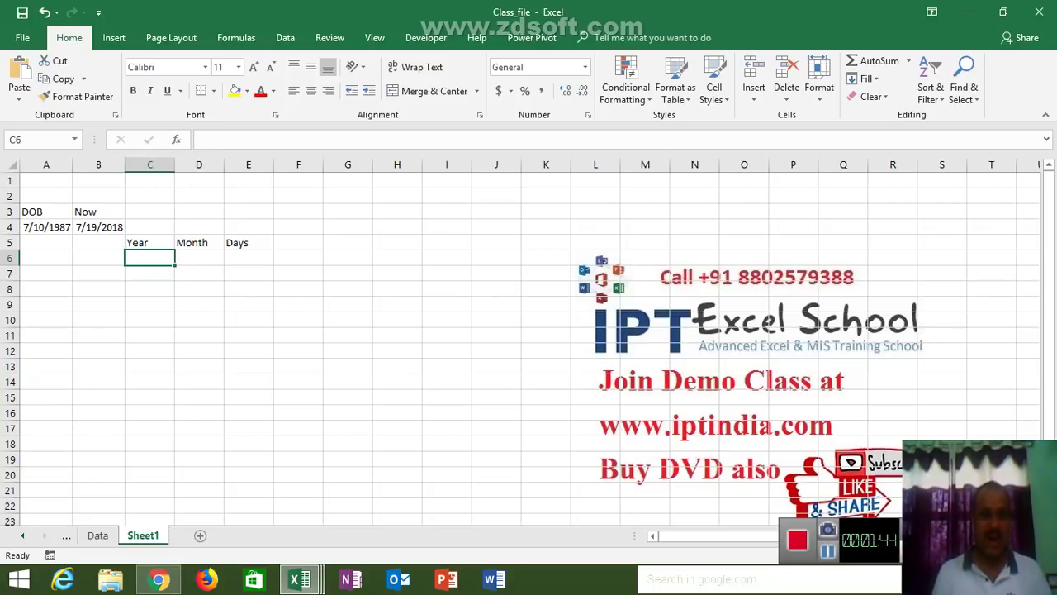
left_click(236, 37)
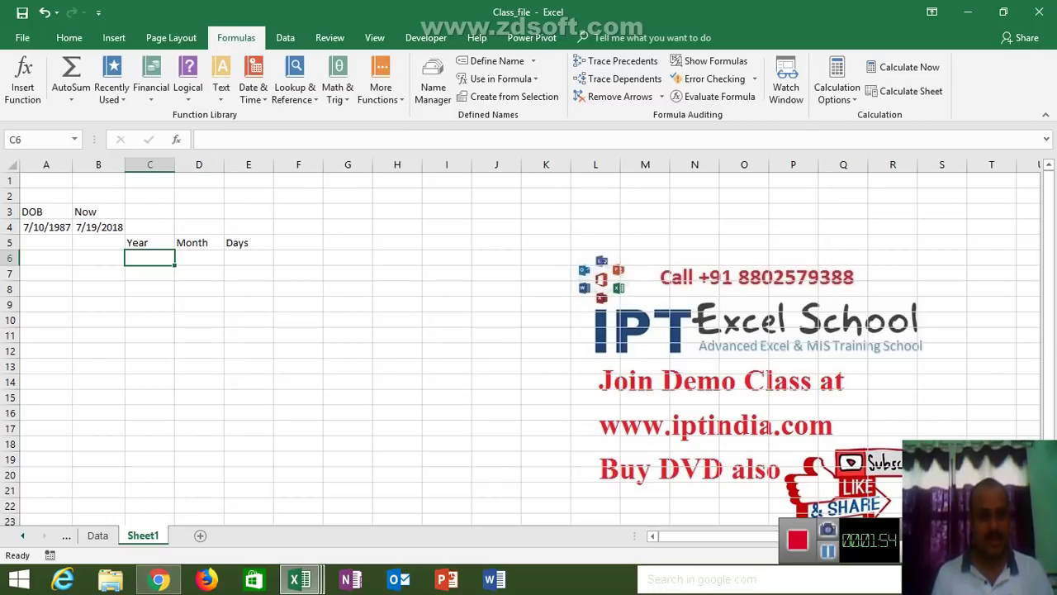
type("=")
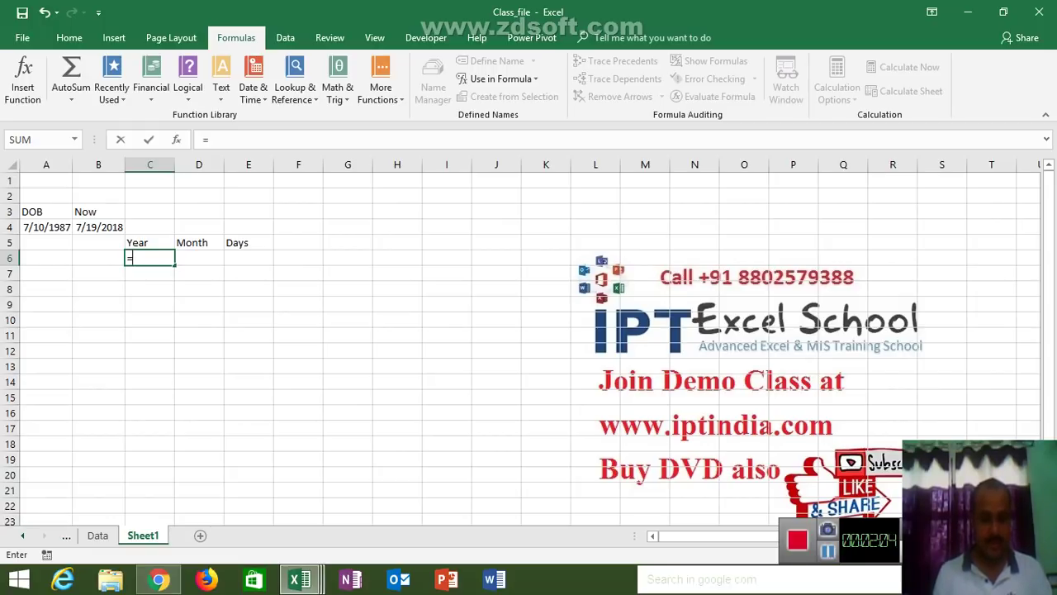
Build the years formula =DATEDIF(A4,B4,"y") in C6.
type("day")
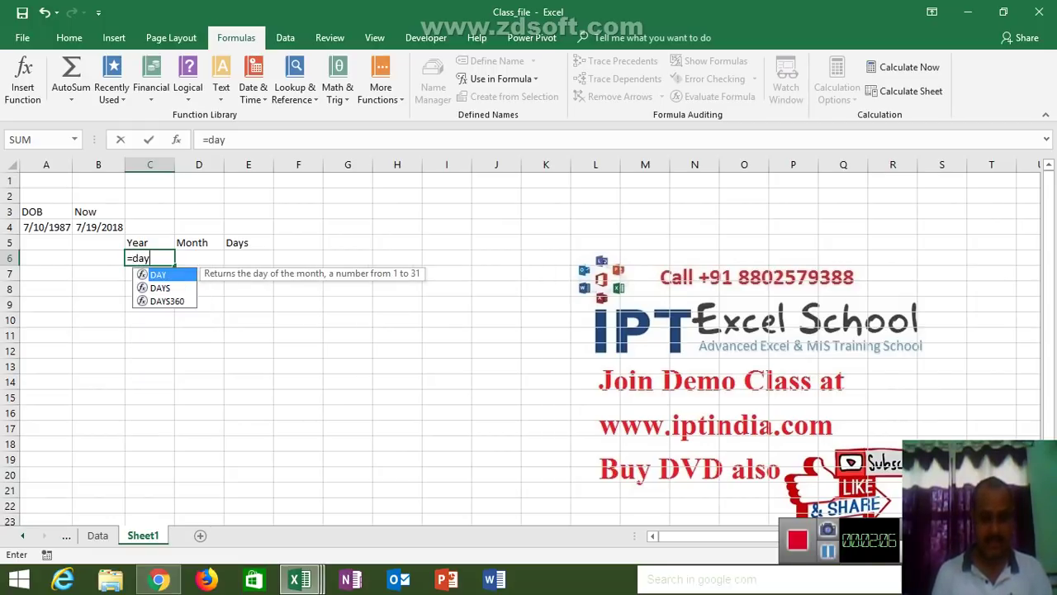
type("ted")
key("BackSpace")
key("BackSpace")
key("BackSpace")
key("BackSpace")
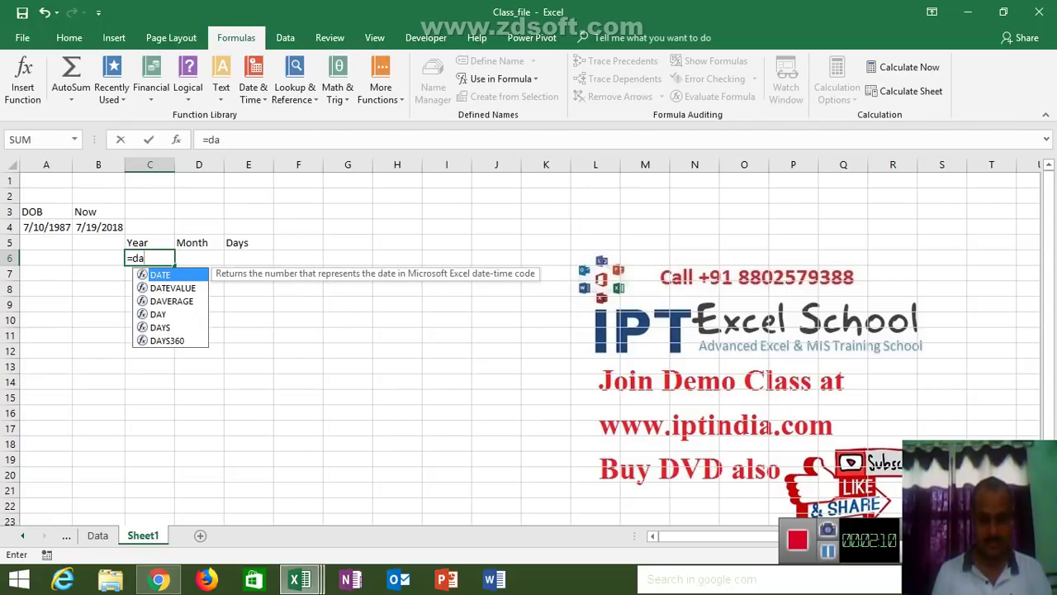
type("te")
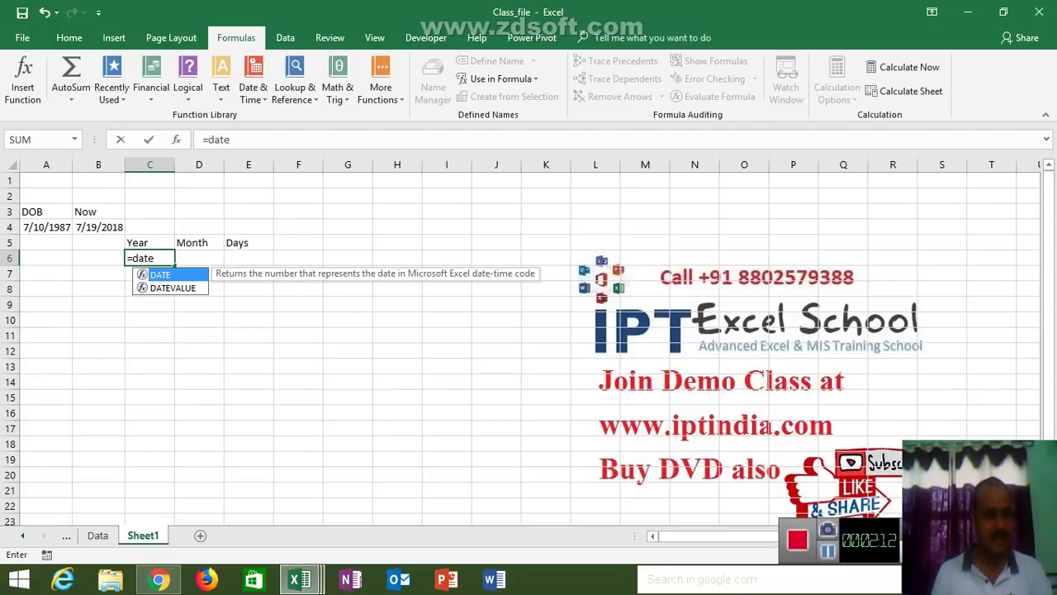
type("dif")
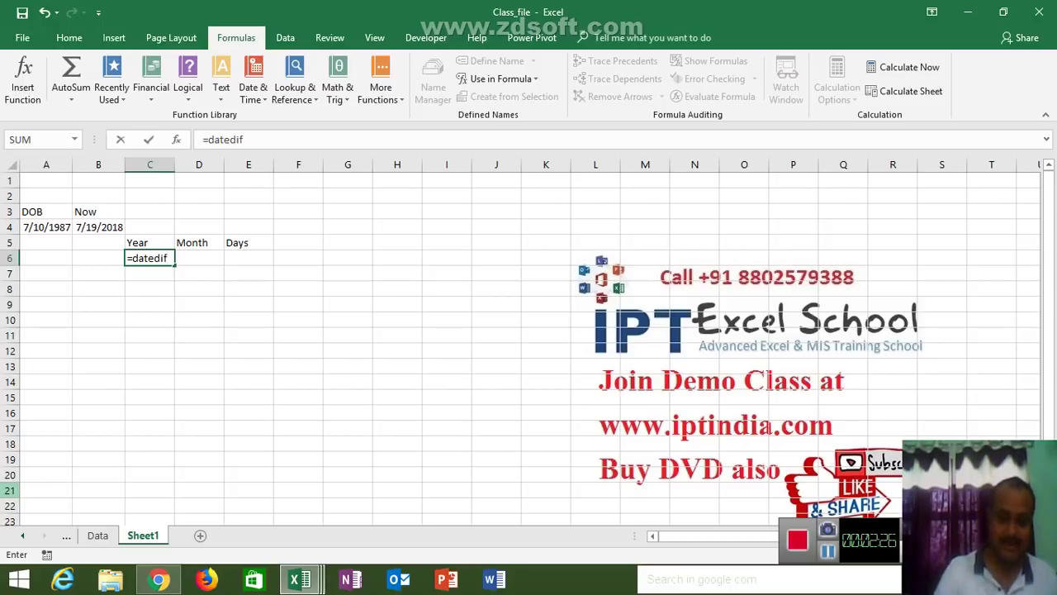
type("(")
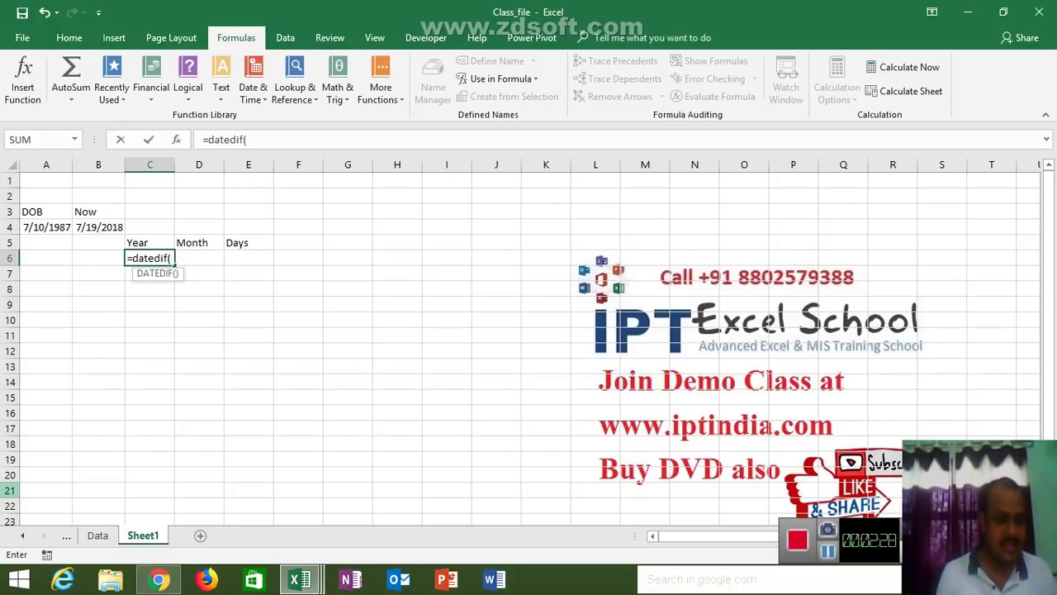
left_click(46, 227)
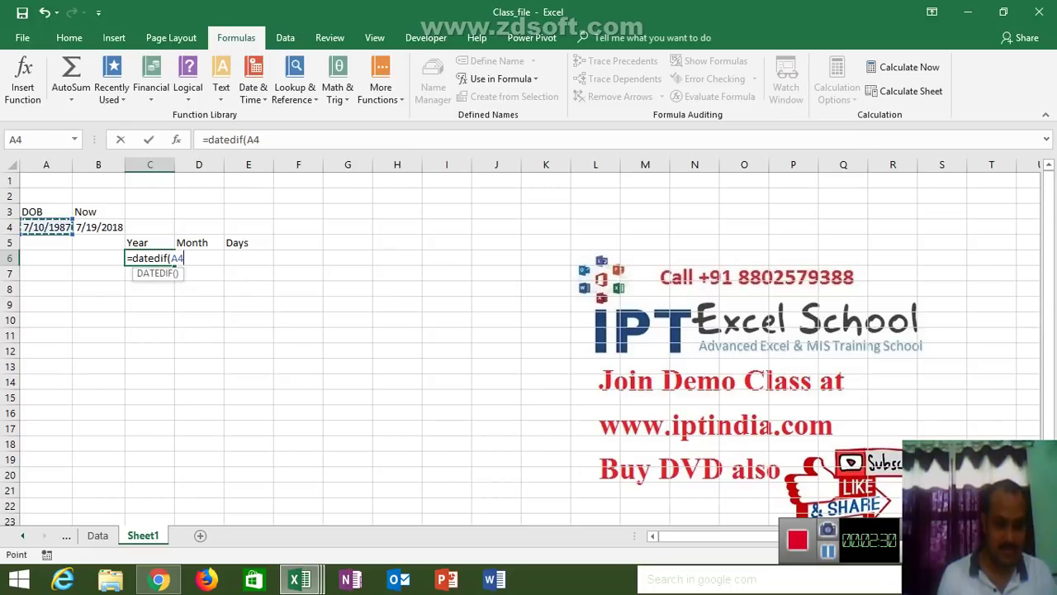
type(",")
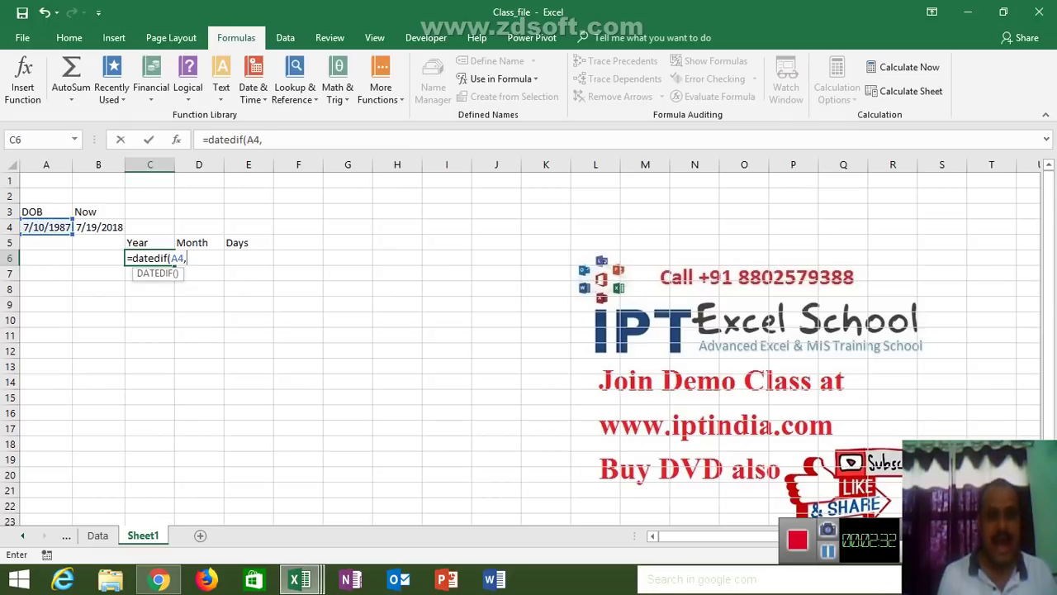
left_click(99, 227)
type(",")
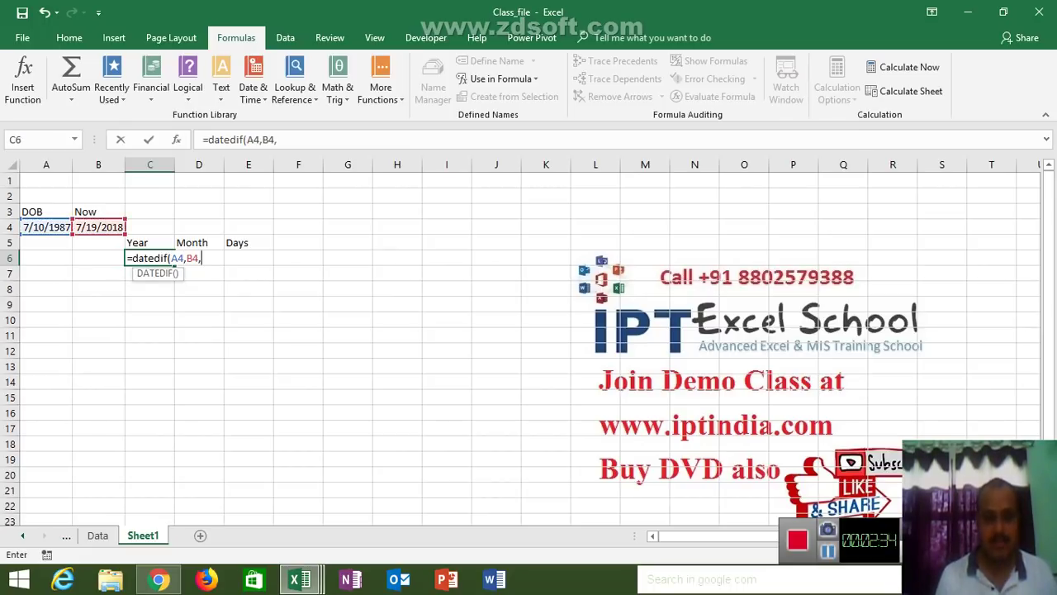
type("\"y")
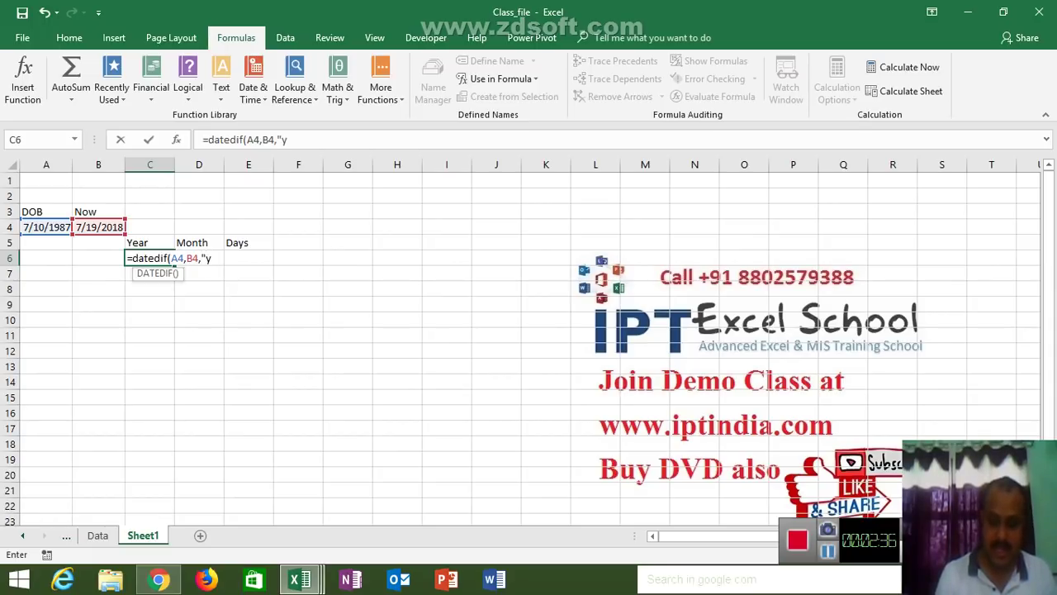
type("\")")
Commit the years formula in C6, showing 31, and start a formula in D6.
key("Return")
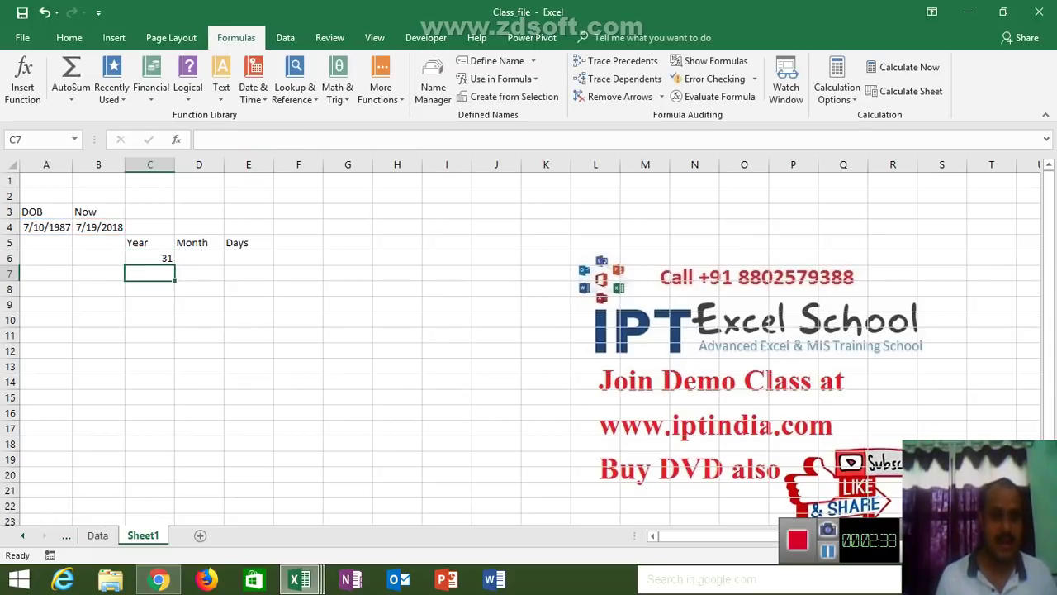
left_click(150, 258)
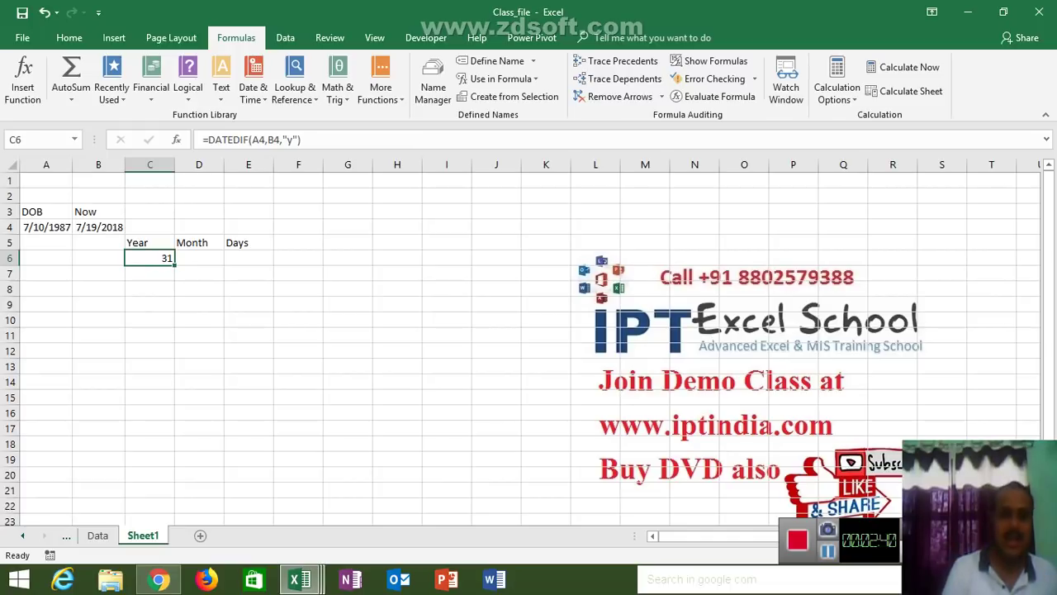
left_click(198, 257)
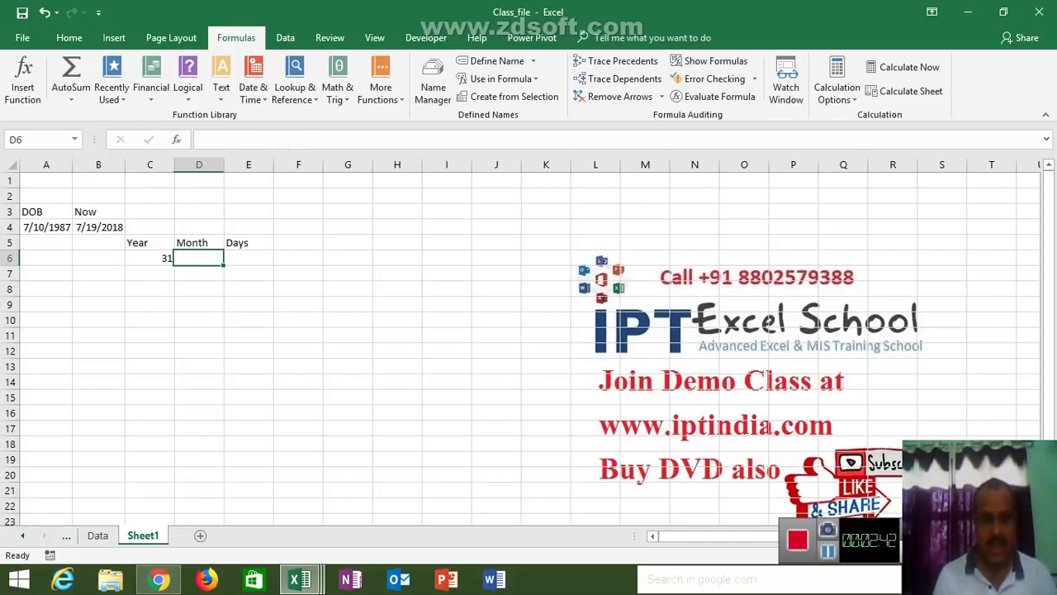
type("=Mo")
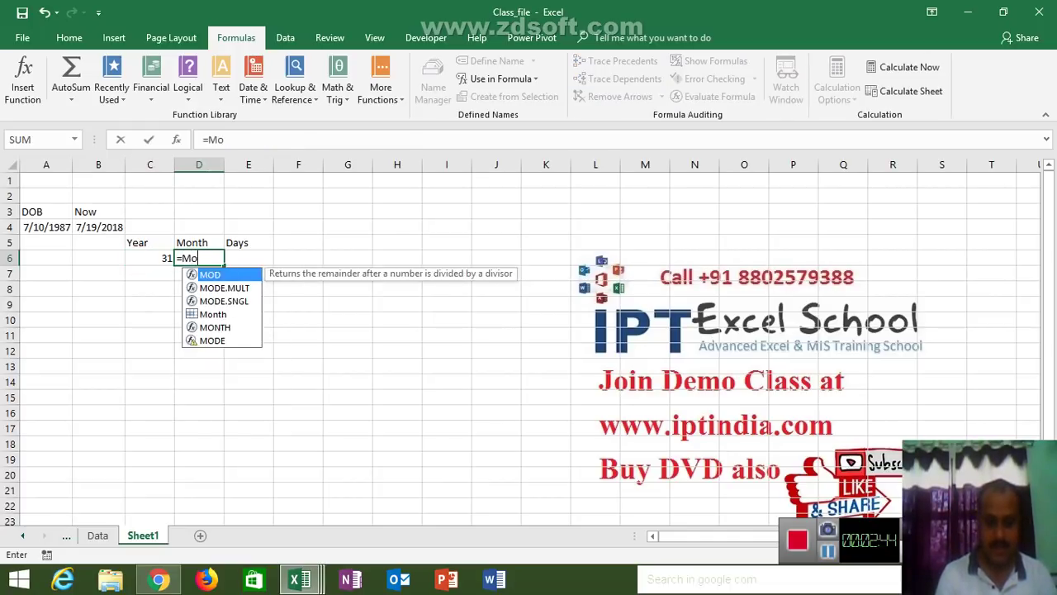
type("nth")
key("BackSpace")
key("BackSpace")
key("BackSpace")
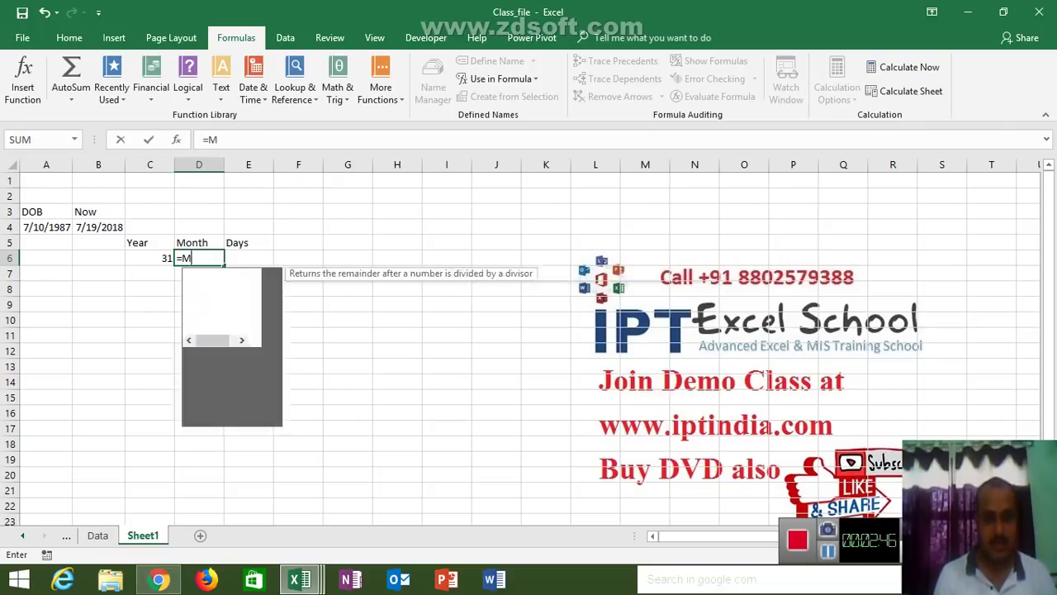
key("BackSpace")
Enter =DATEDIF(A4,B4,"ym") in D6 to return the leftover months, 0.
type("da")
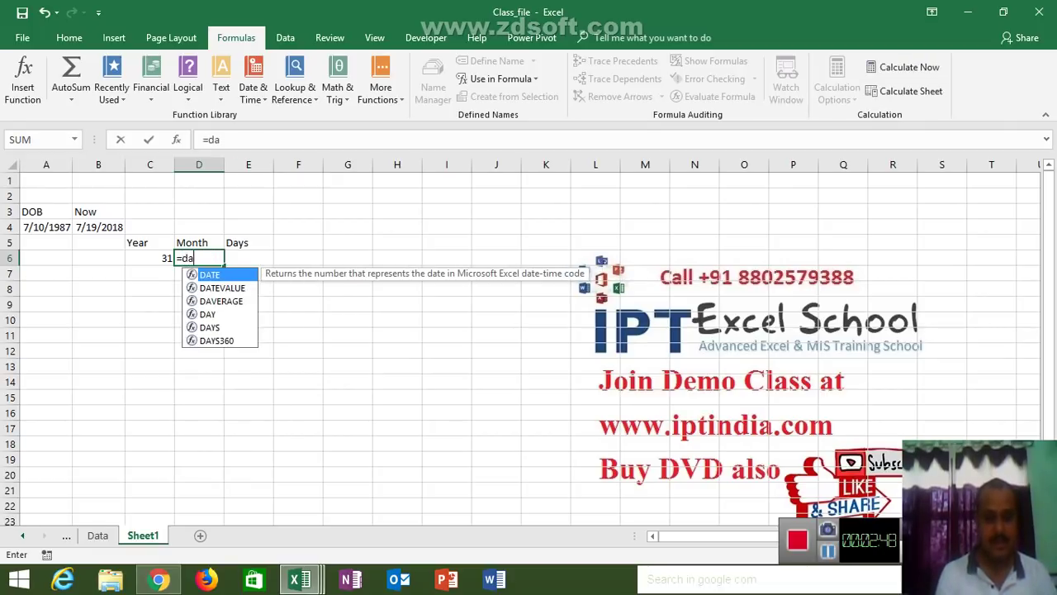
type("ted")
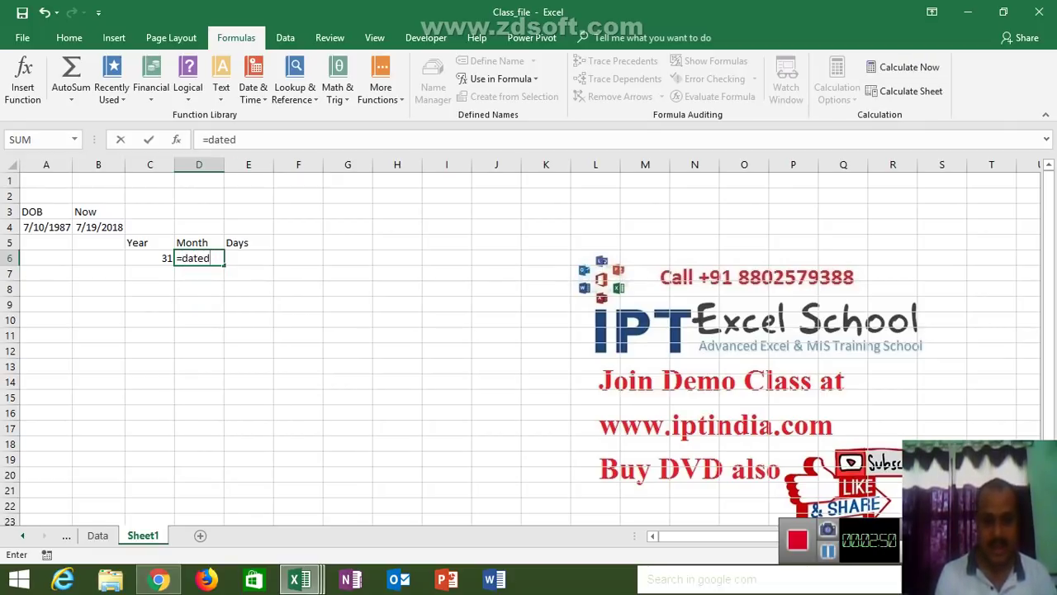
type("if(")
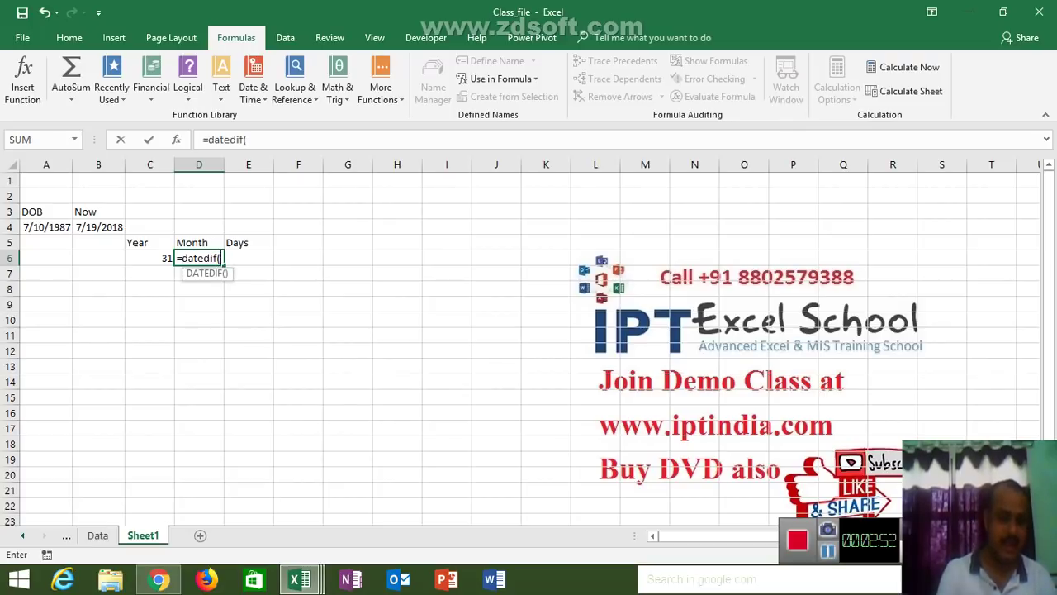
left_click(46, 227)
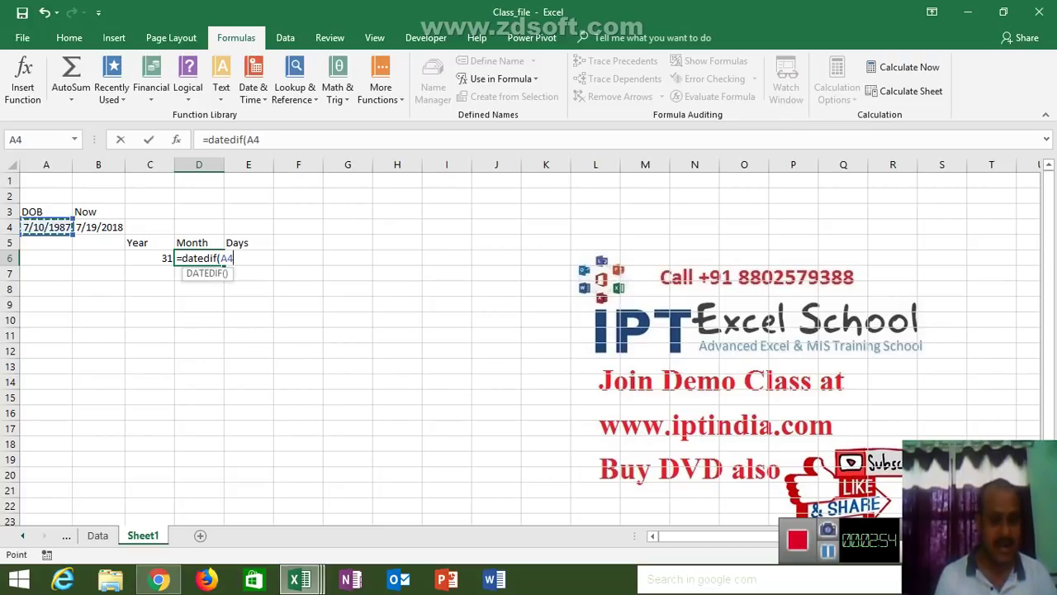
type(",")
left_click(98, 227)
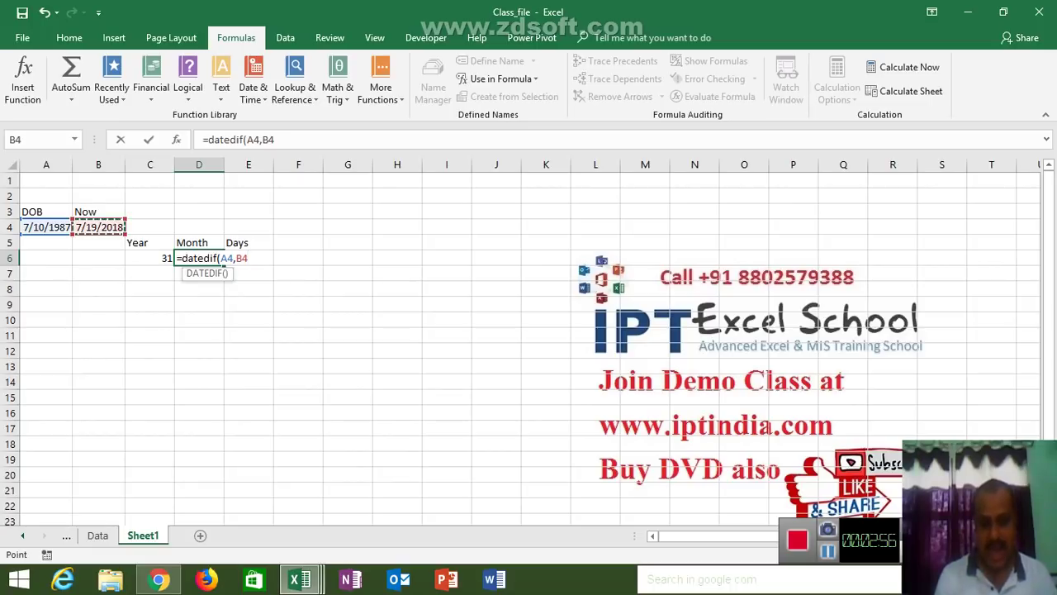
type(",\"")
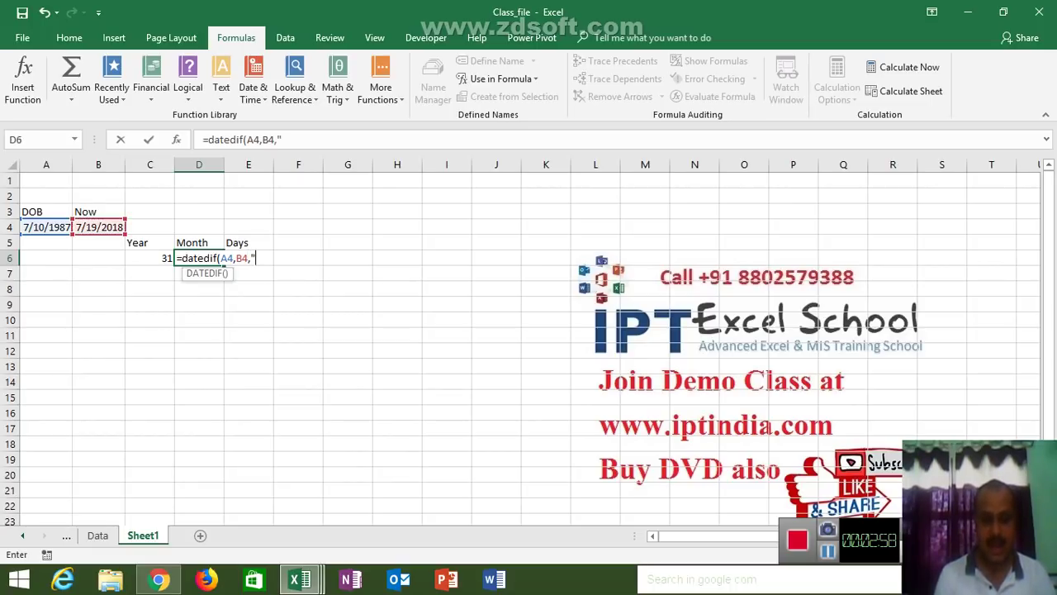
type("m\"")
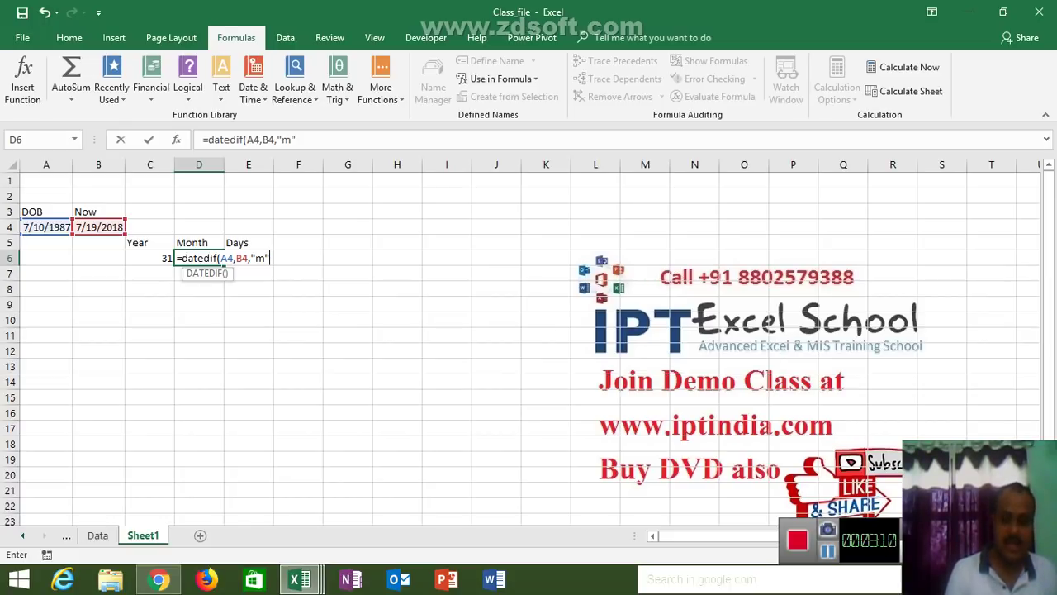
key("BackSpace")
key("BackSpace")
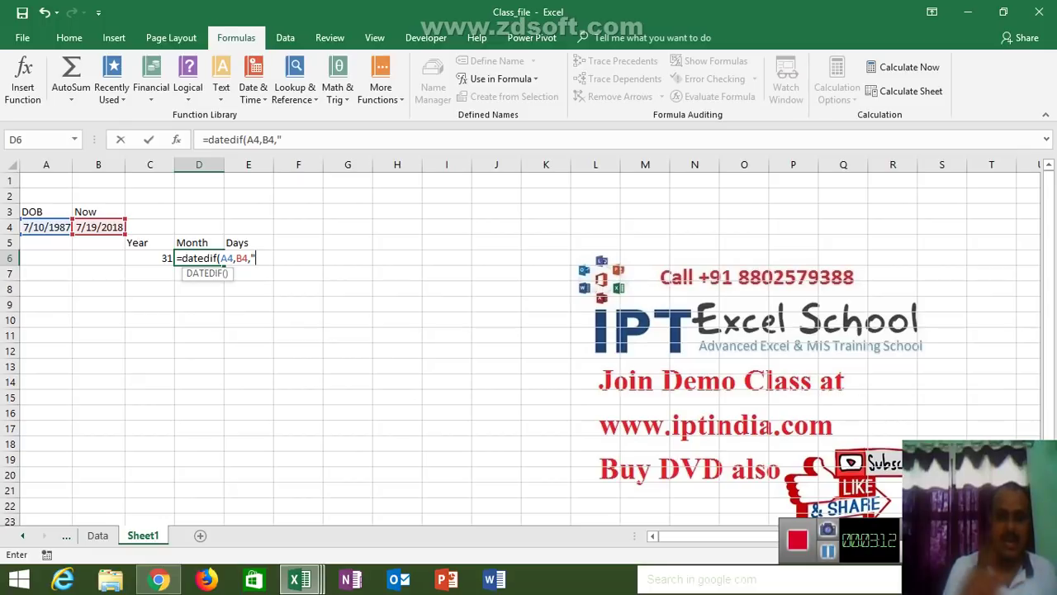
type("y")
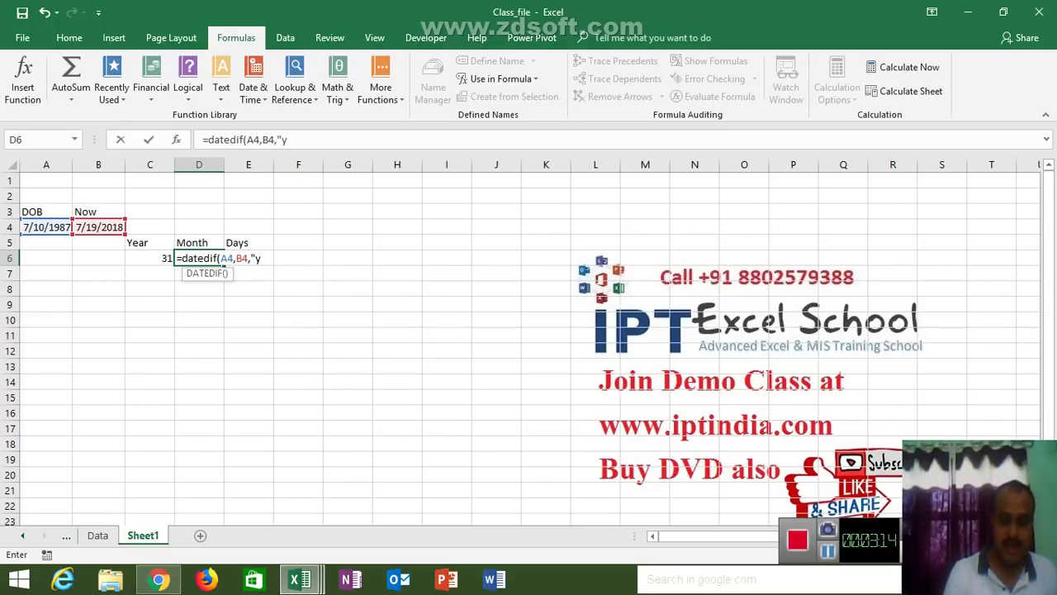
type("m\"")
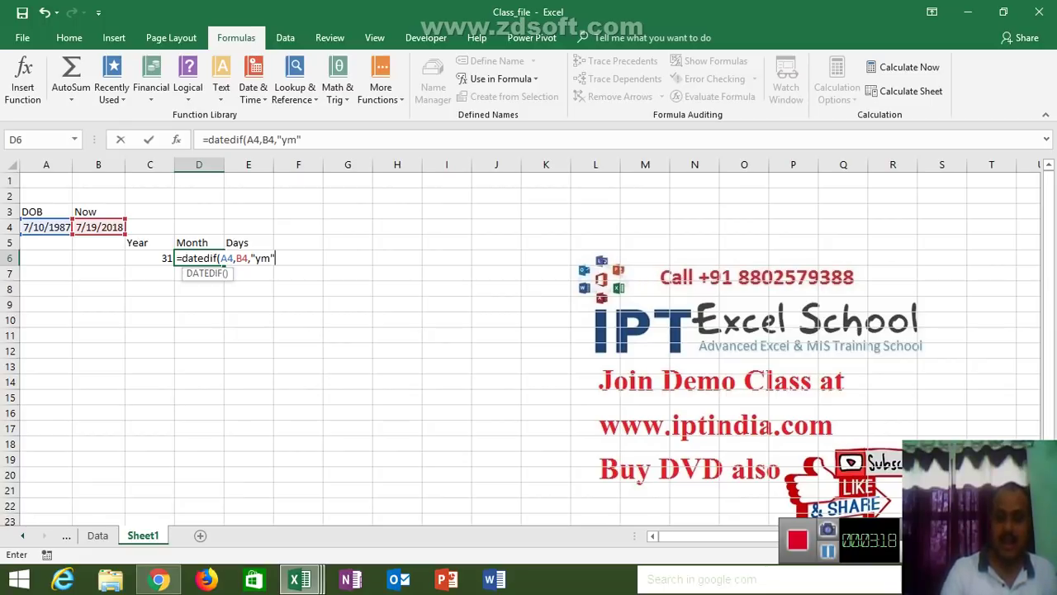
type(")")
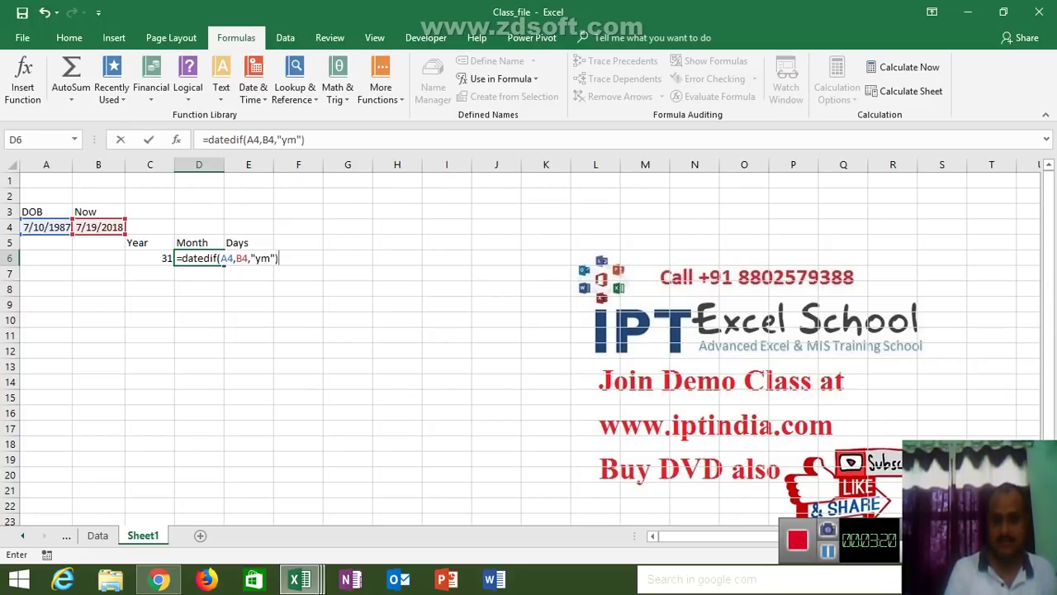
key("ctrl+Return")
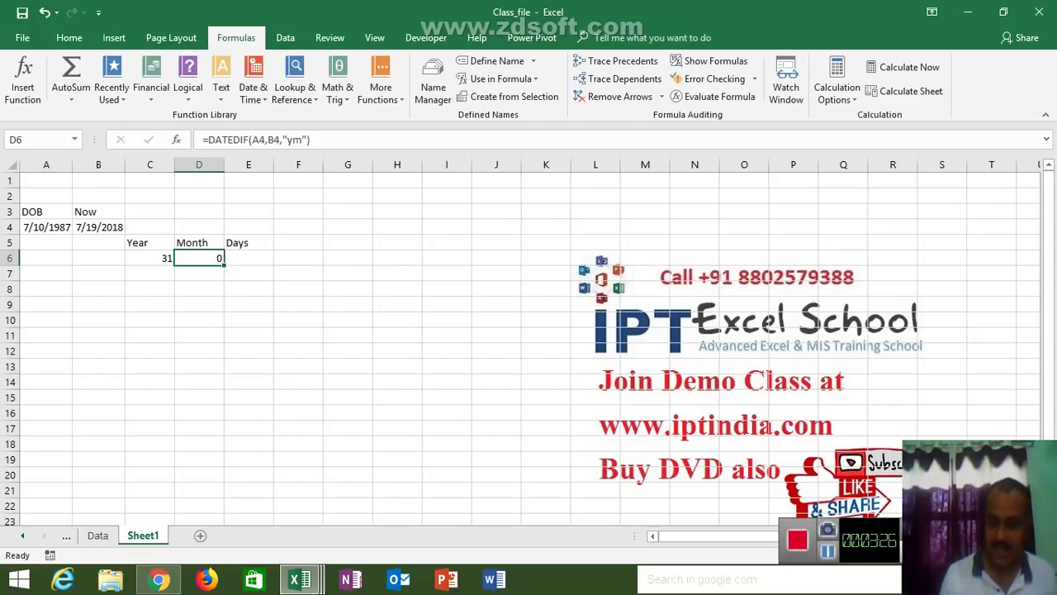
Enter =DATEDIF(A4,B4,"md") in E6 to return the leftover 9 days.
left_click(248, 257)
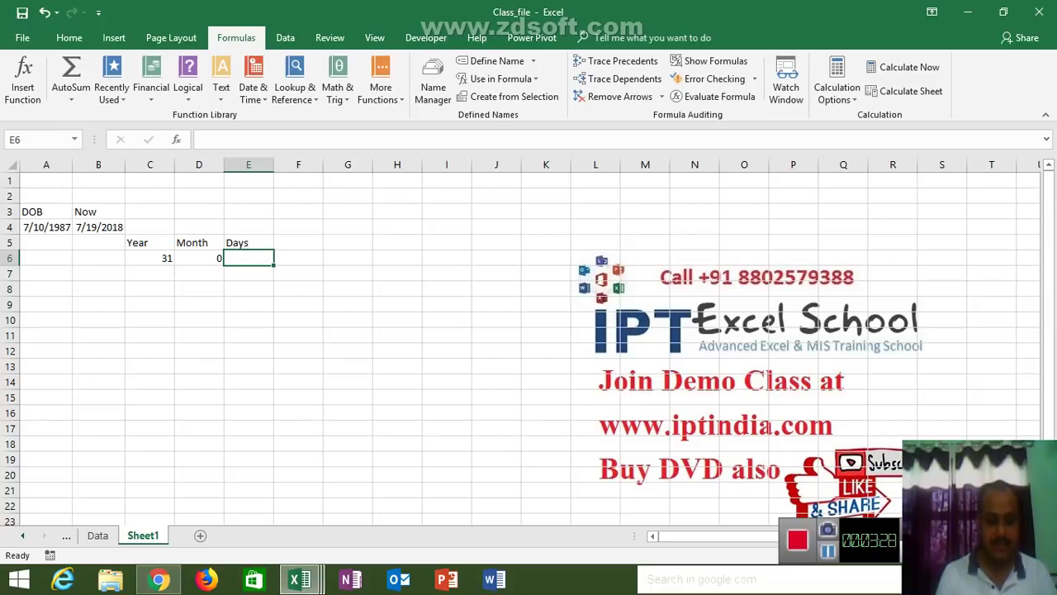
type("daysdate")
key("BackSpace")
key("BackSpace")
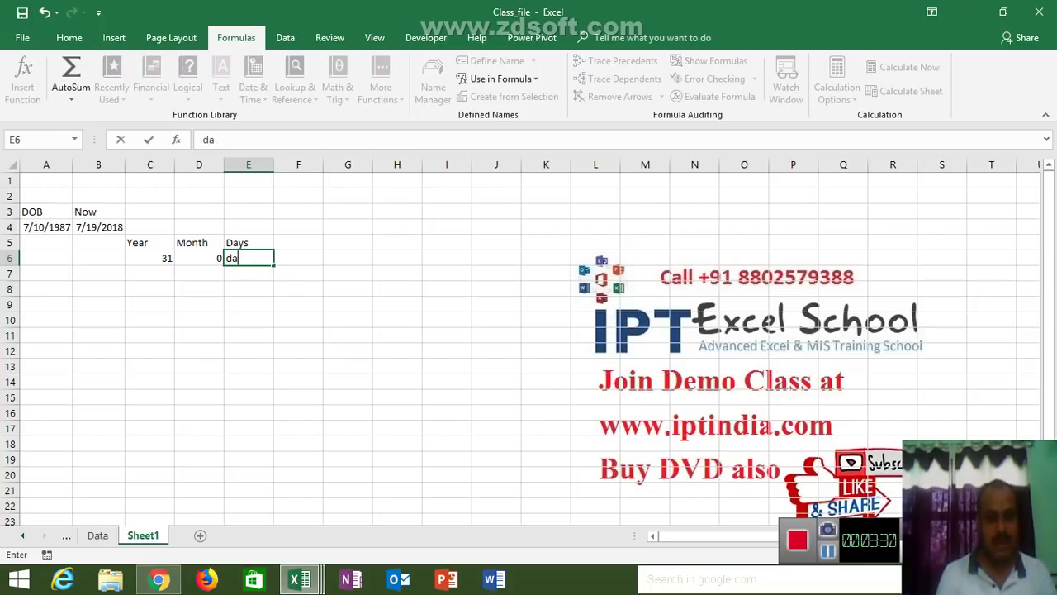
key("BackSpace")
key("BackSpace")
type("=dated")
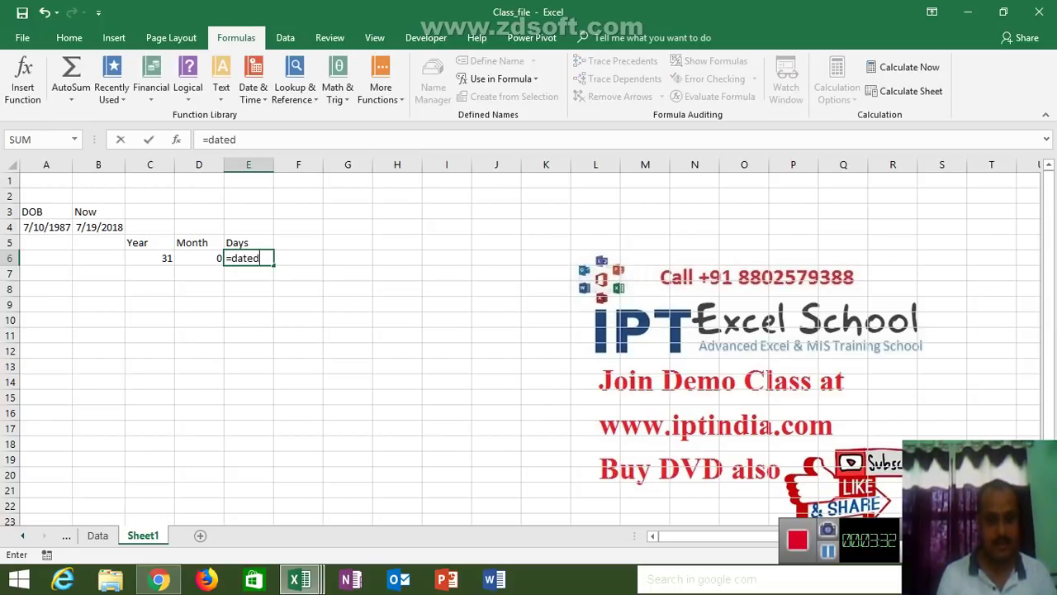
type("if(")
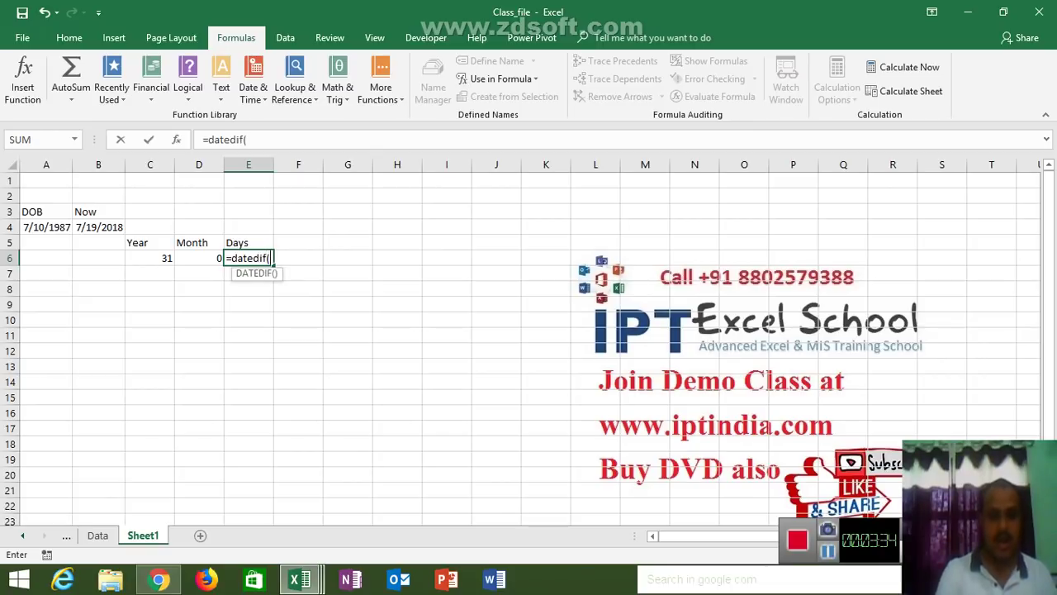
left_click(46, 226)
type(",")
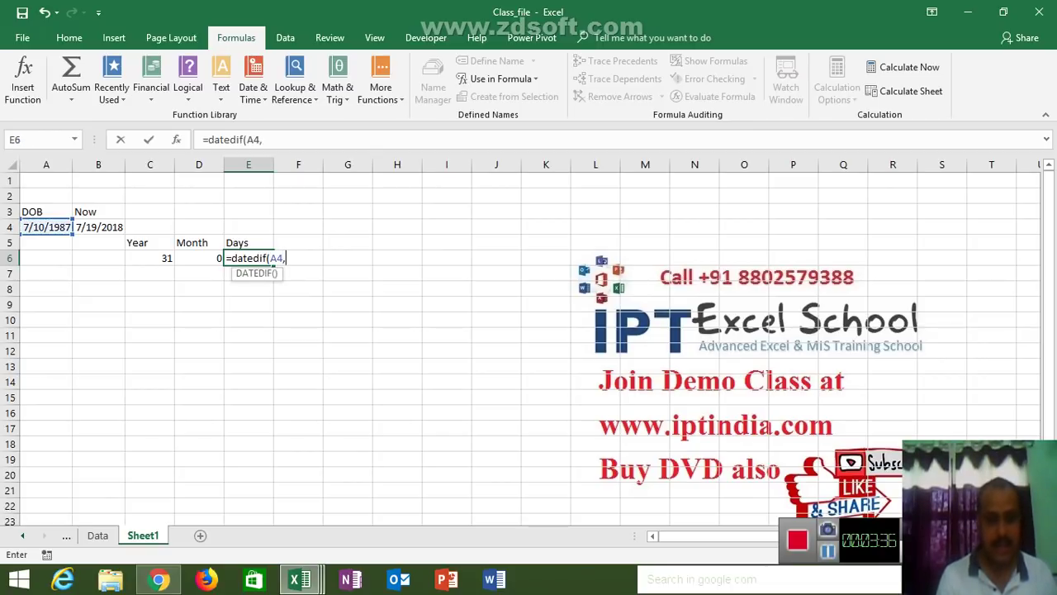
left_click(99, 226)
type(",")
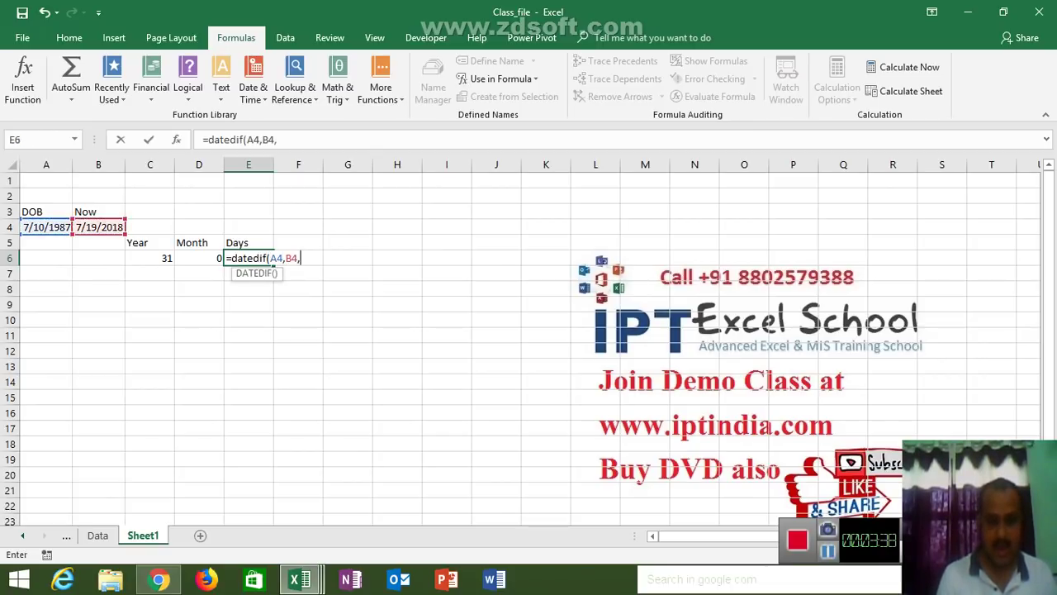
type("\"")
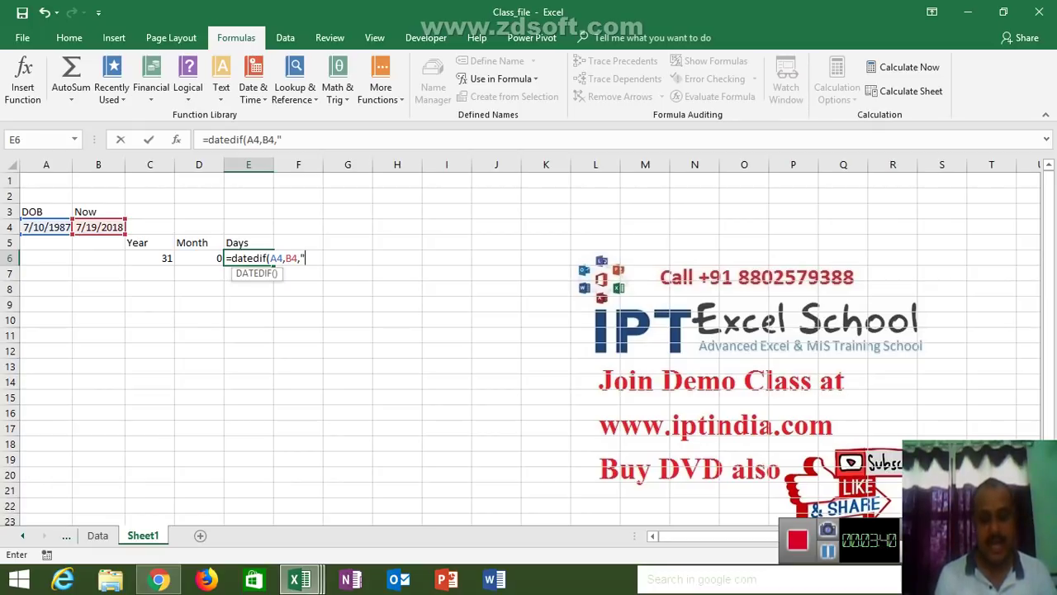
type("md\"")
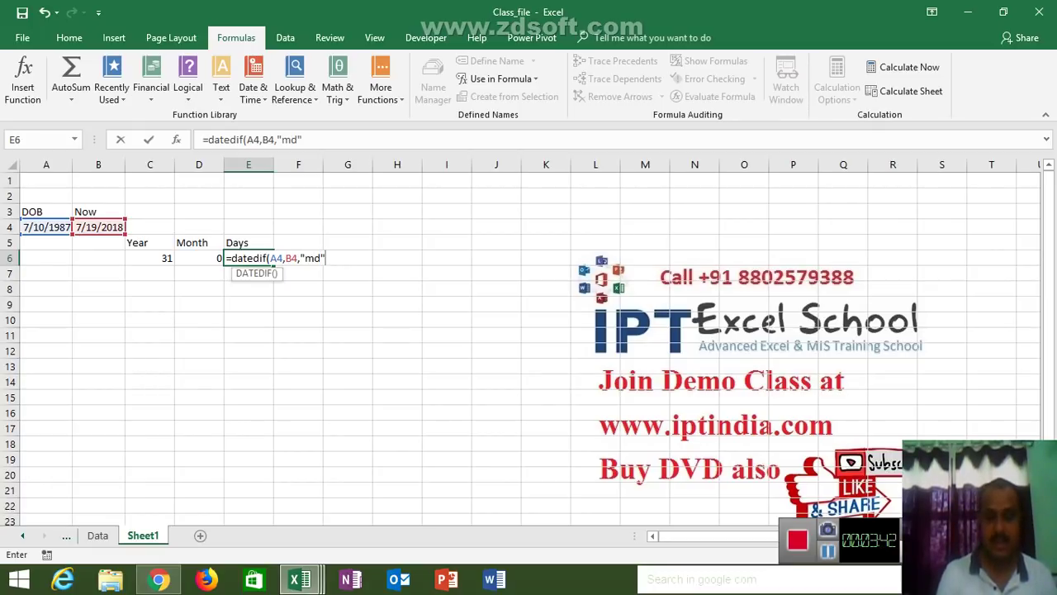
type(")")
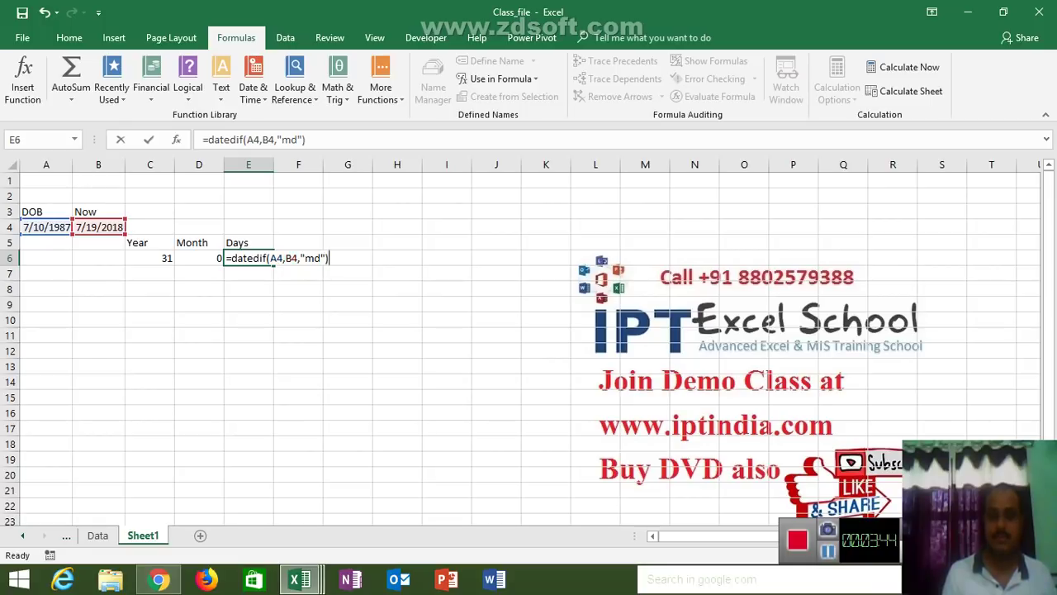
key("Return")
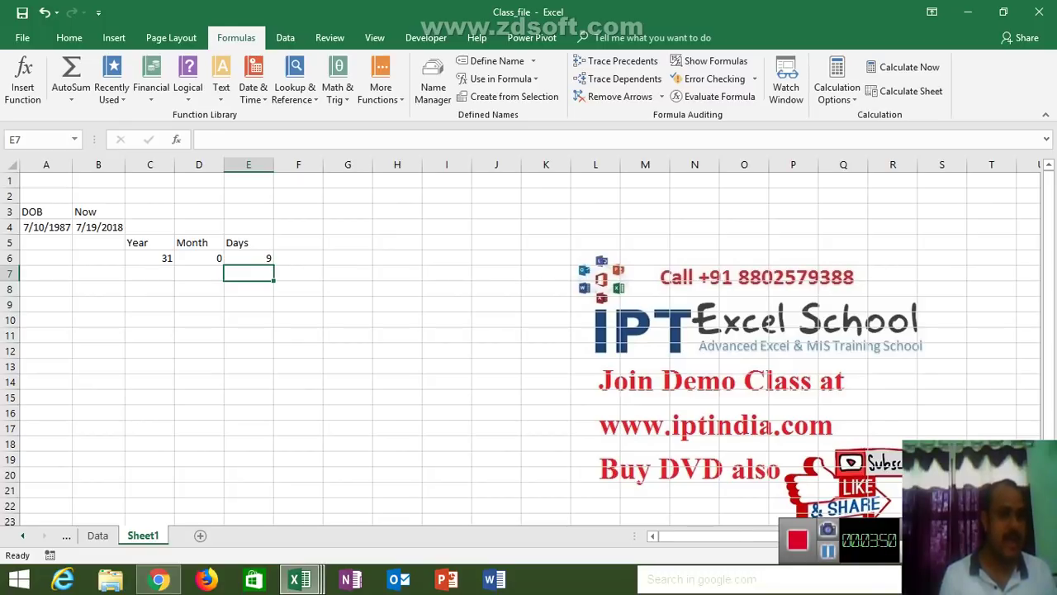
Change the DOB in A4 to 5/3/1988.
left_click(47, 227)
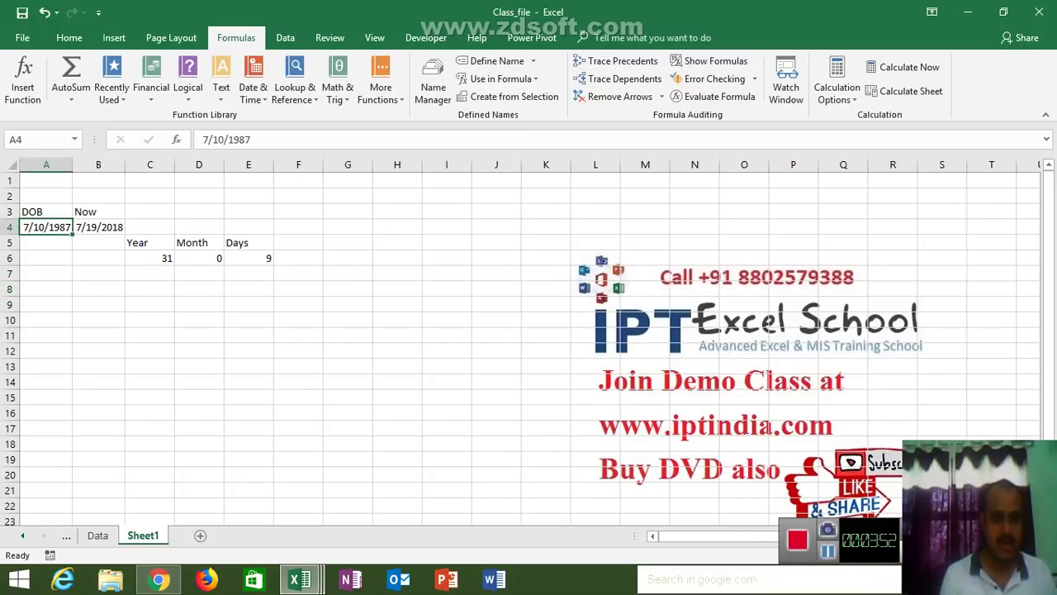
type("5/")
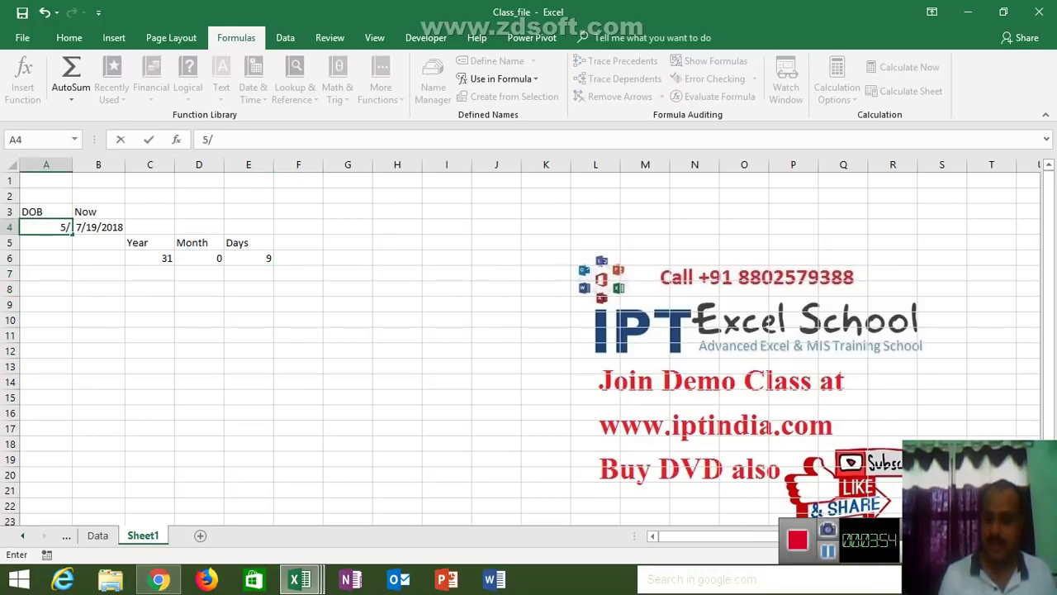
type("3")
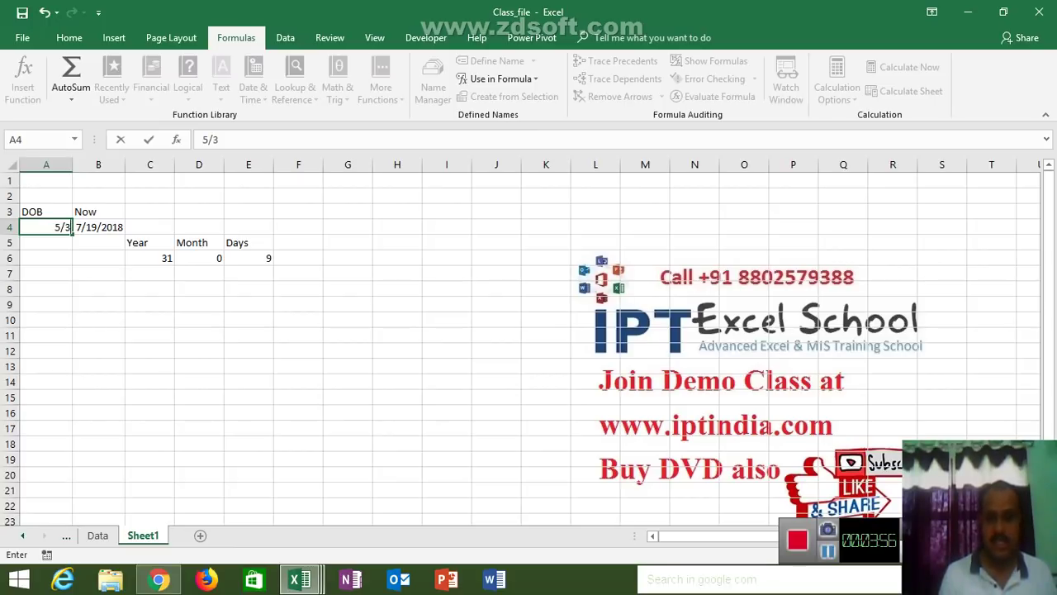
type("/")
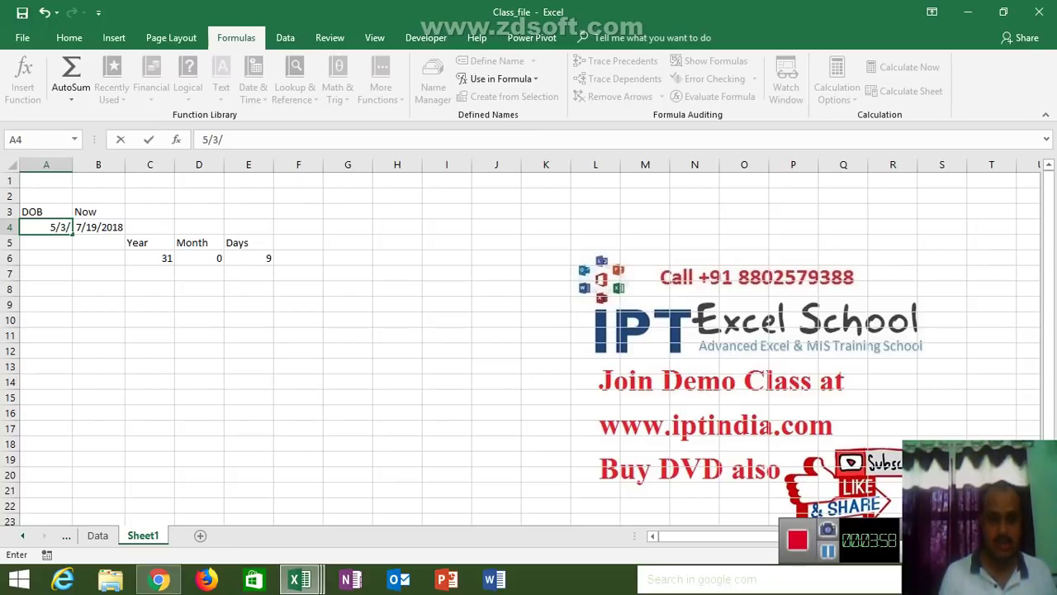
type("1988")
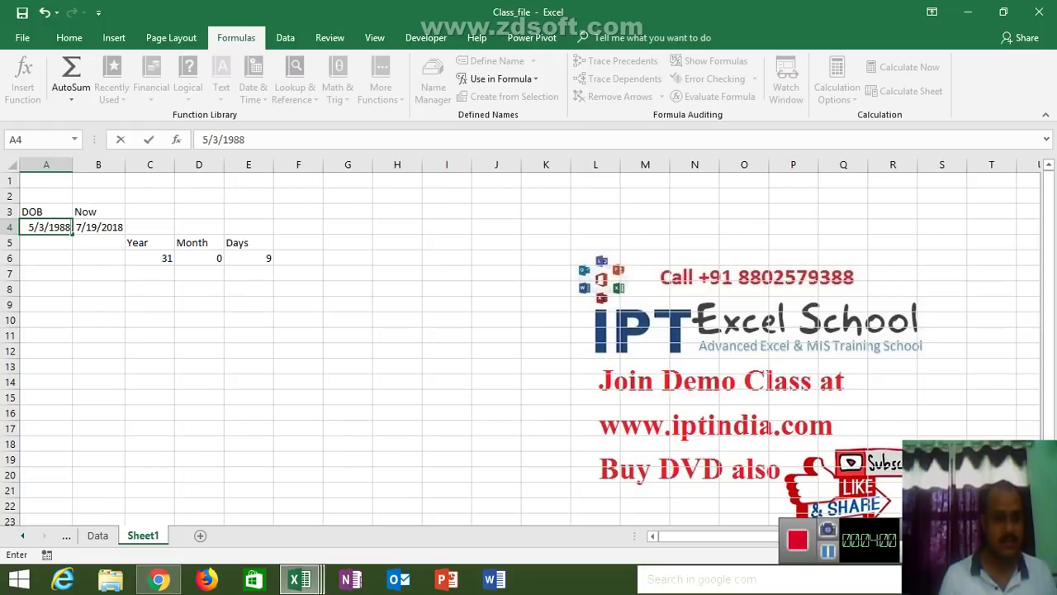
key("Return")
Check the recalculated age in C6, D6 and E6: 30 years, 2 months, 16 days.
left_click(150, 258)
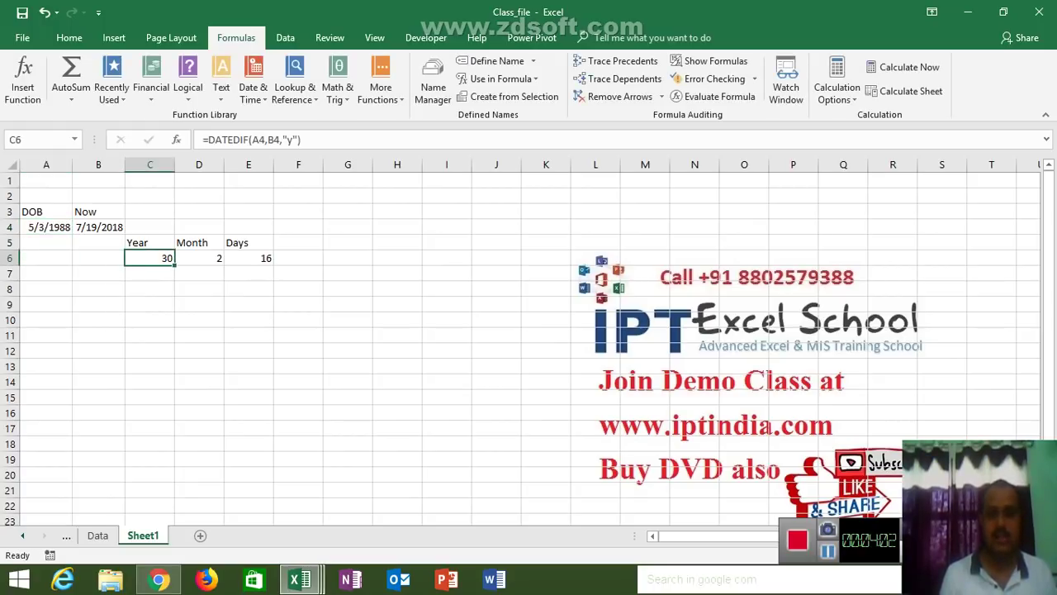
left_click(198, 274)
left_click(248, 258)
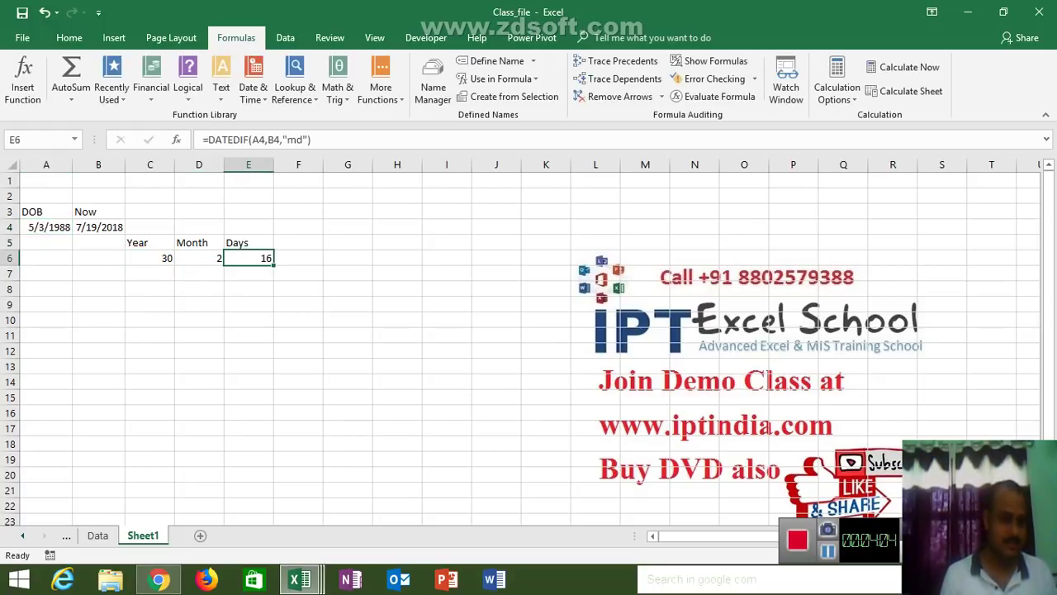
left_click(198, 258)
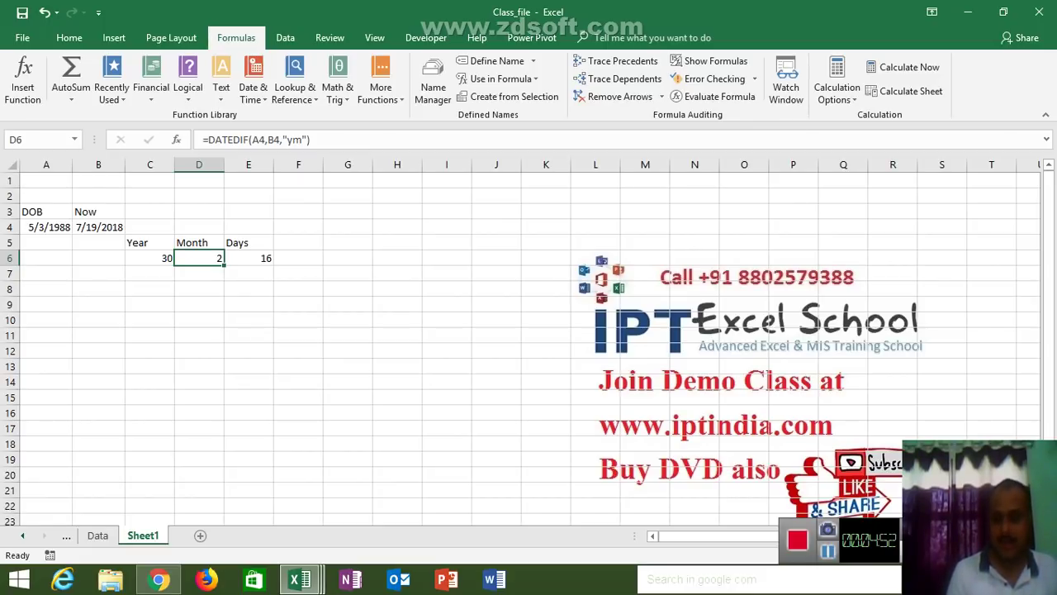
left_click(909, 578)
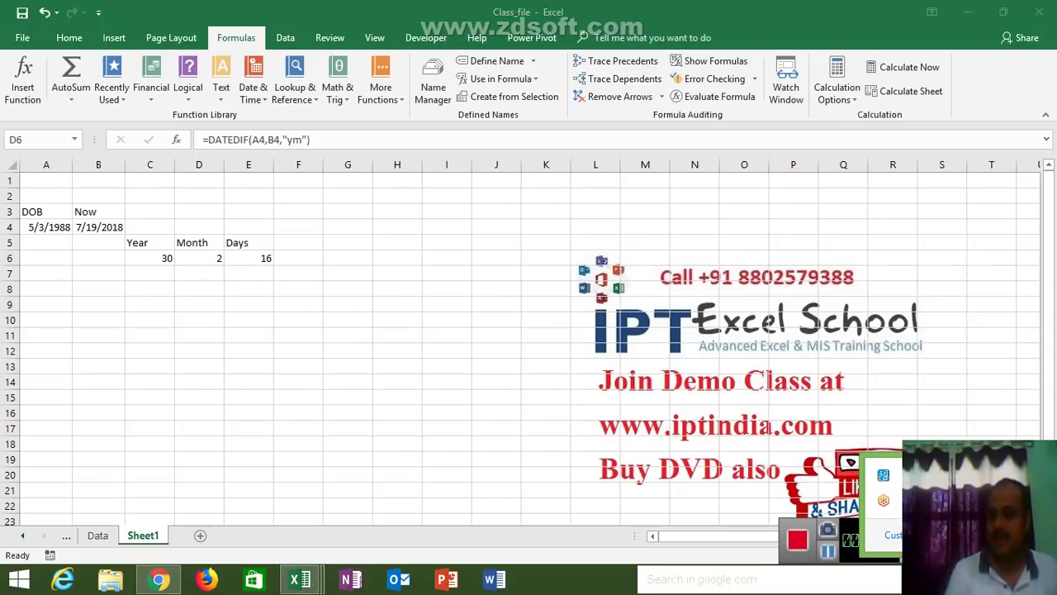
key("Escape")
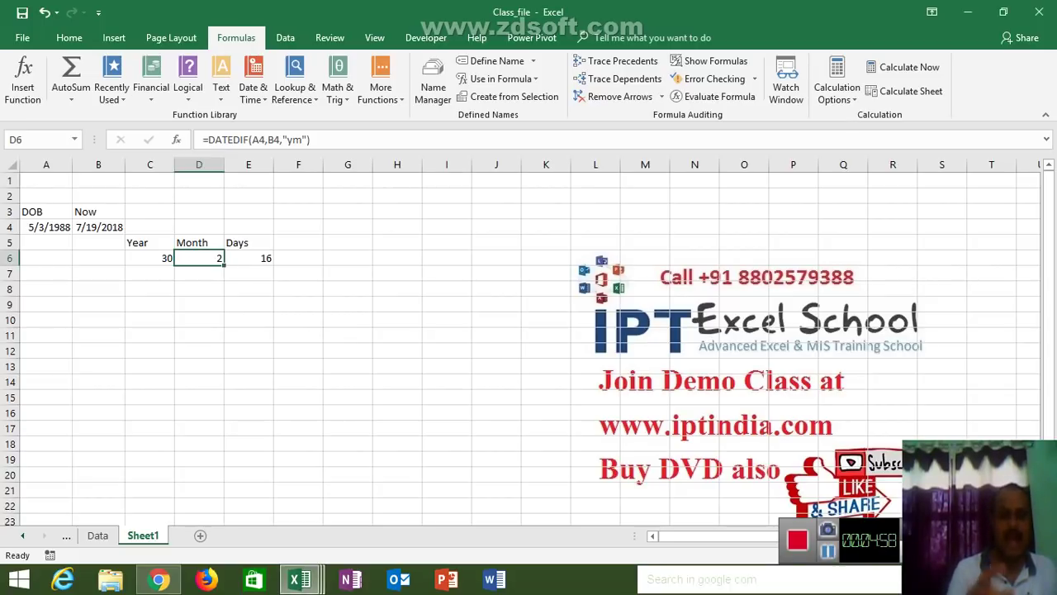